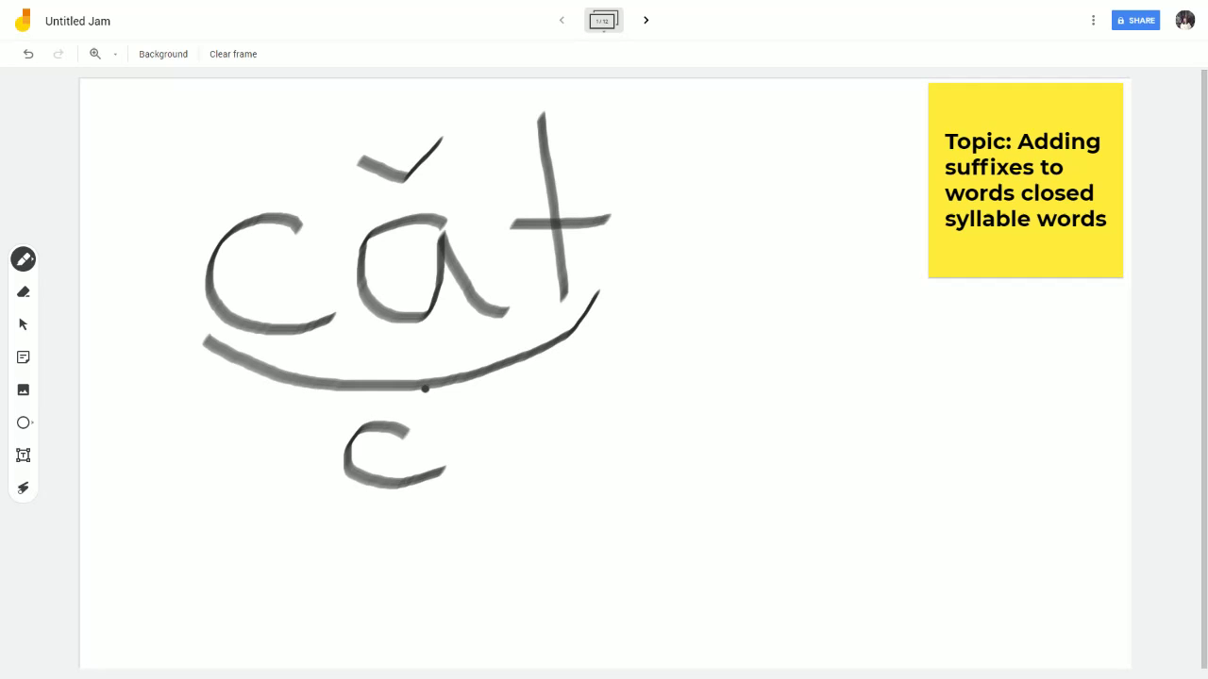
Step: Advance past the scrub frame to the flop frame with its short-vowel mark and closed-syllable c
click(646, 23)
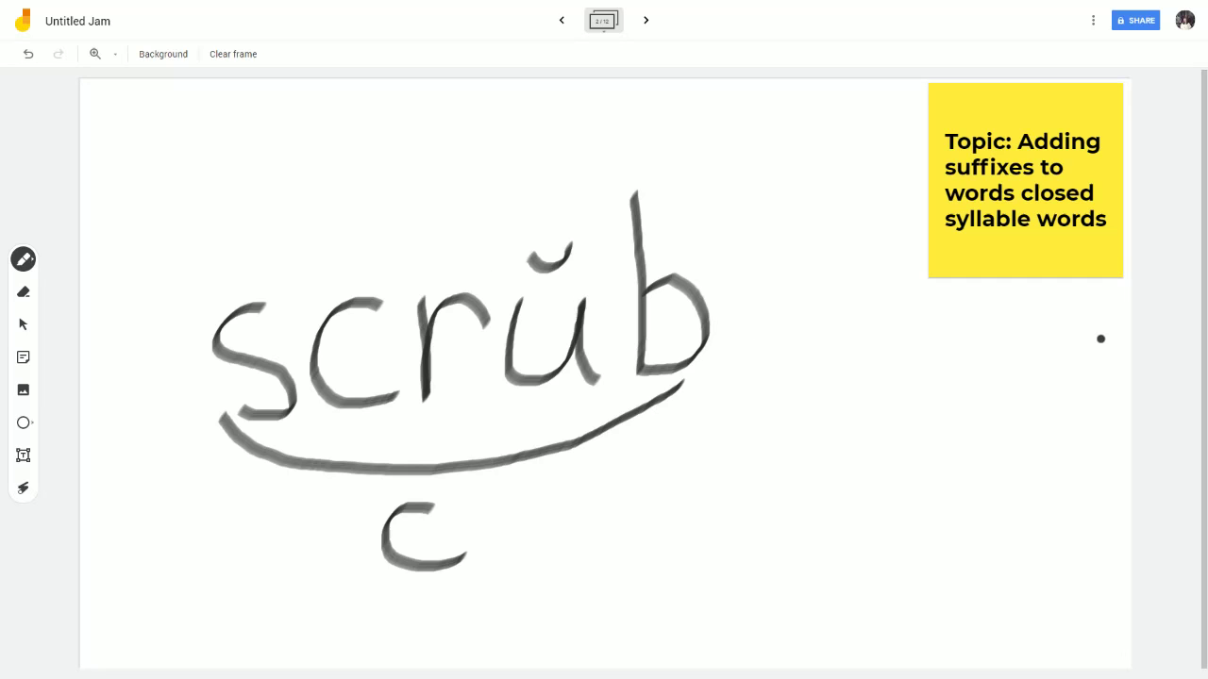
click(646, 20)
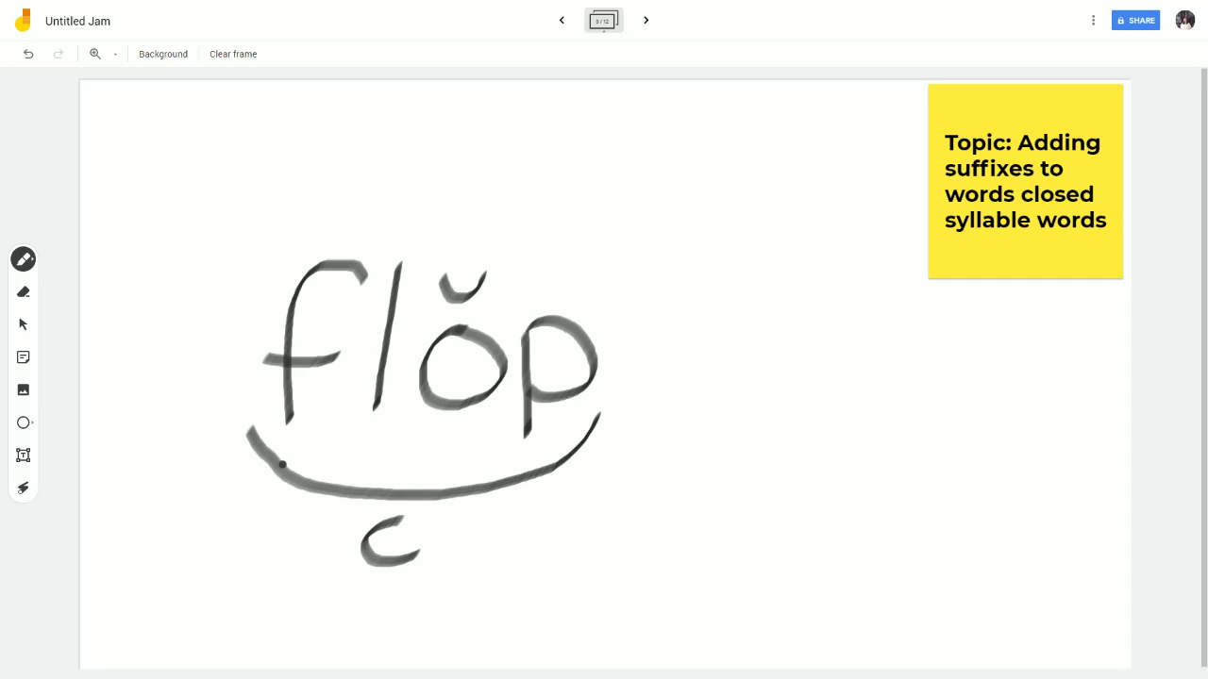
Step: Advance to frame 4, which states the double-the-ending-consonant rule with 'vowel suffix' circled
click(647, 19)
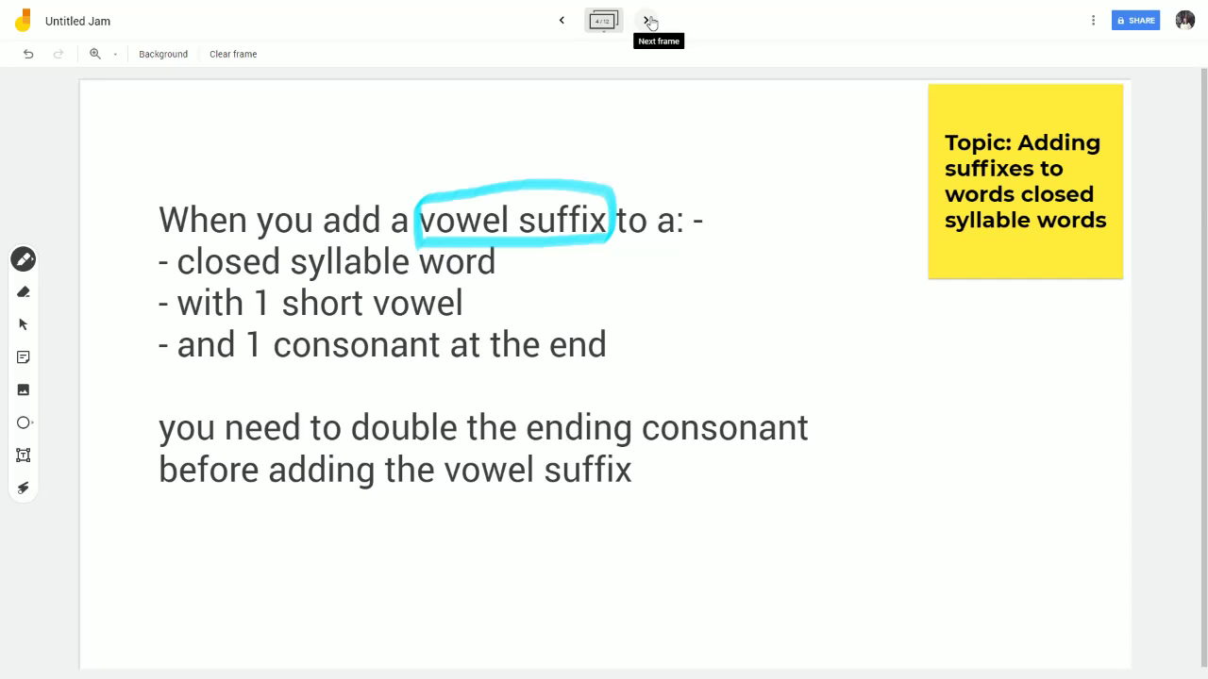
Step: Step past Vowel Suffixes to the Consonant Suffixes frame (ful, ment, s, ness, ly, ty, less)
click(648, 21)
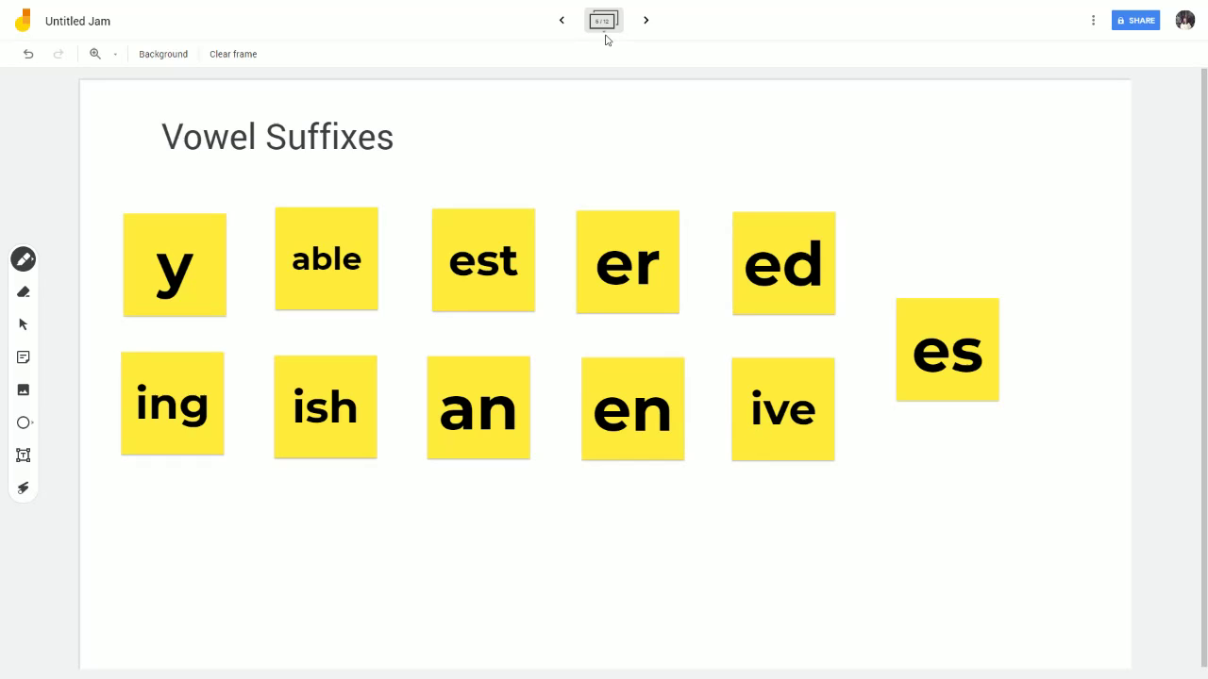
click(645, 25)
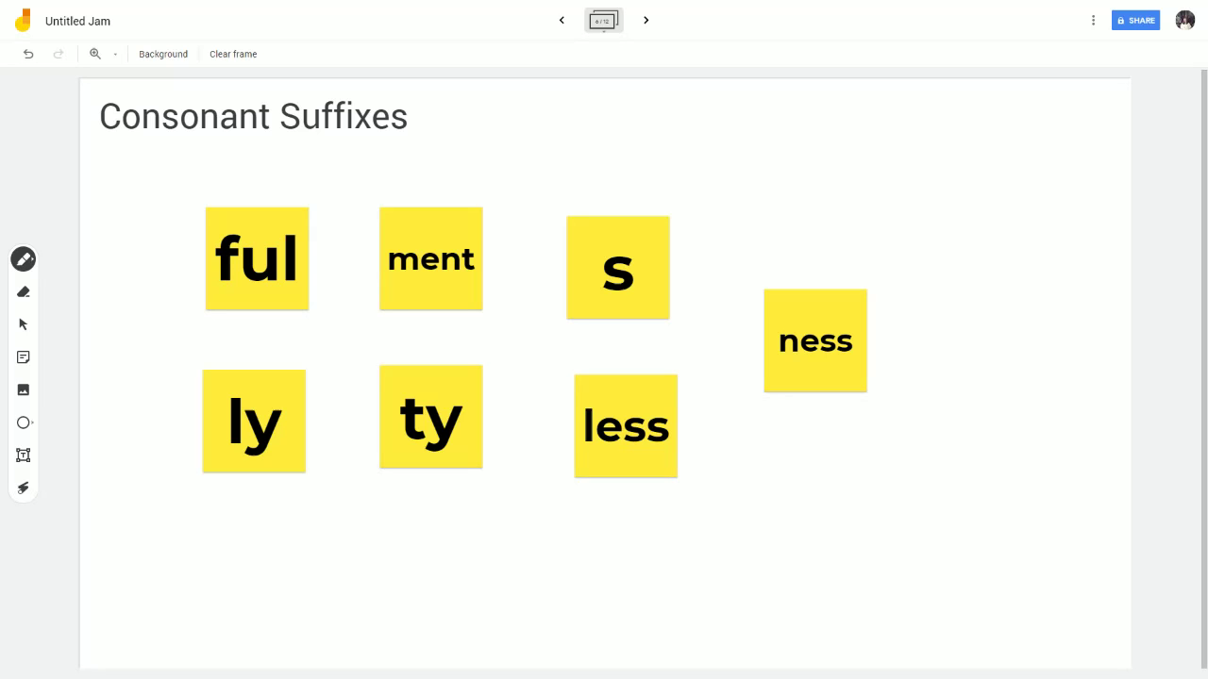
Step: Advance to frame 7, showing handwritten 'scrub' plus an 'ing' sticky note and equals sign
click(648, 22)
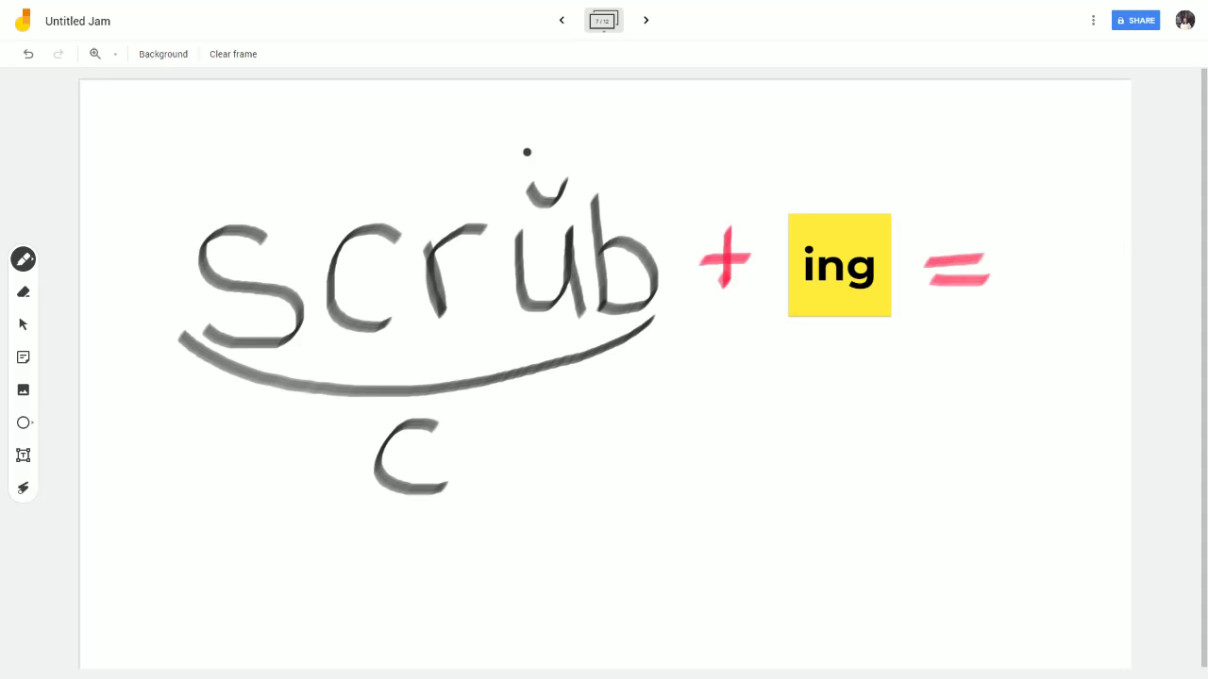
Step: Go to the scrubbing frame and set the pen colour to yellow
click(643, 22)
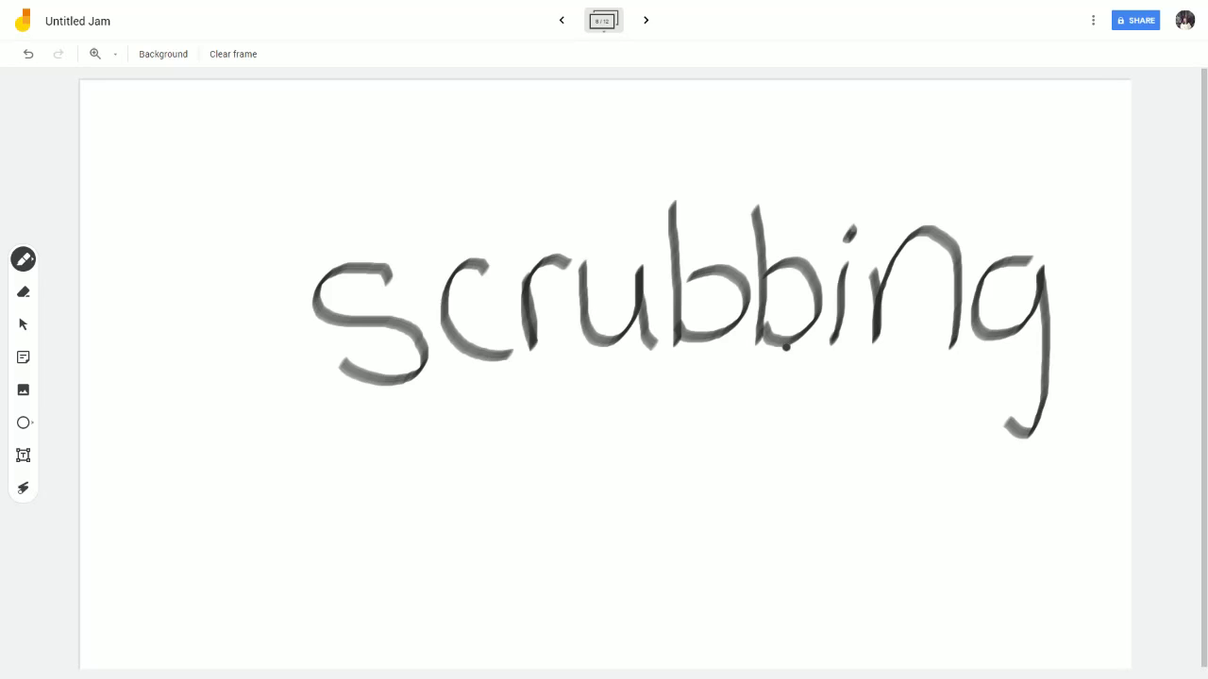
click(23, 259)
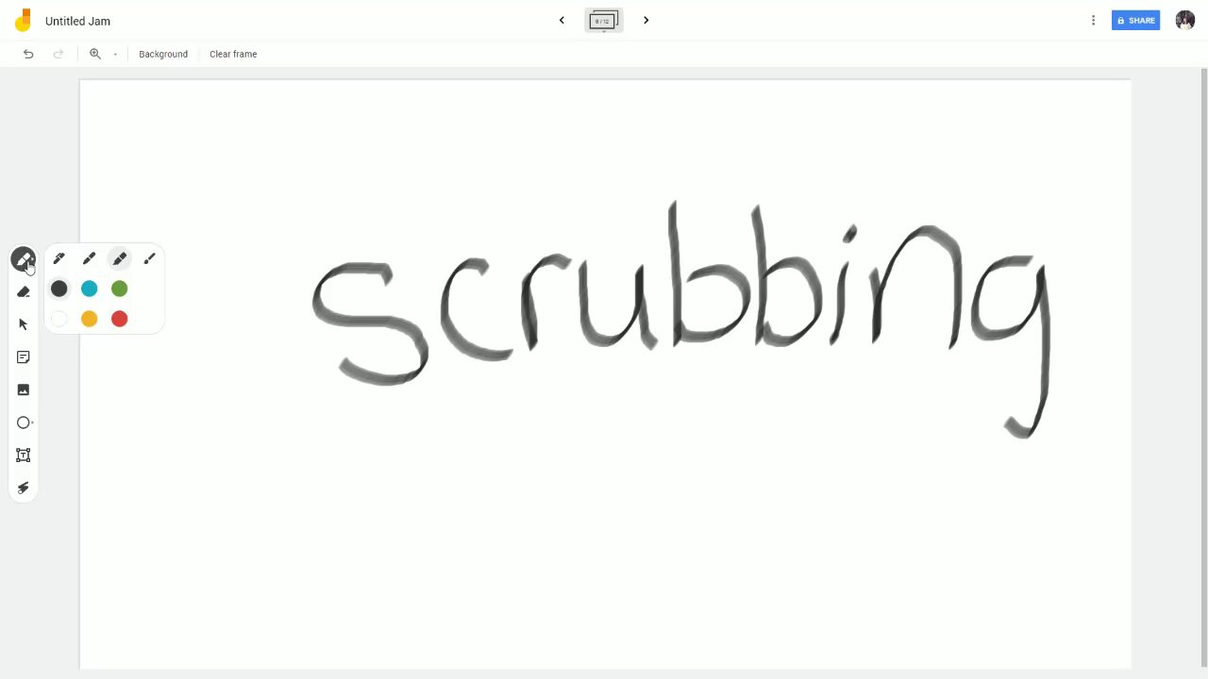
click(89, 319)
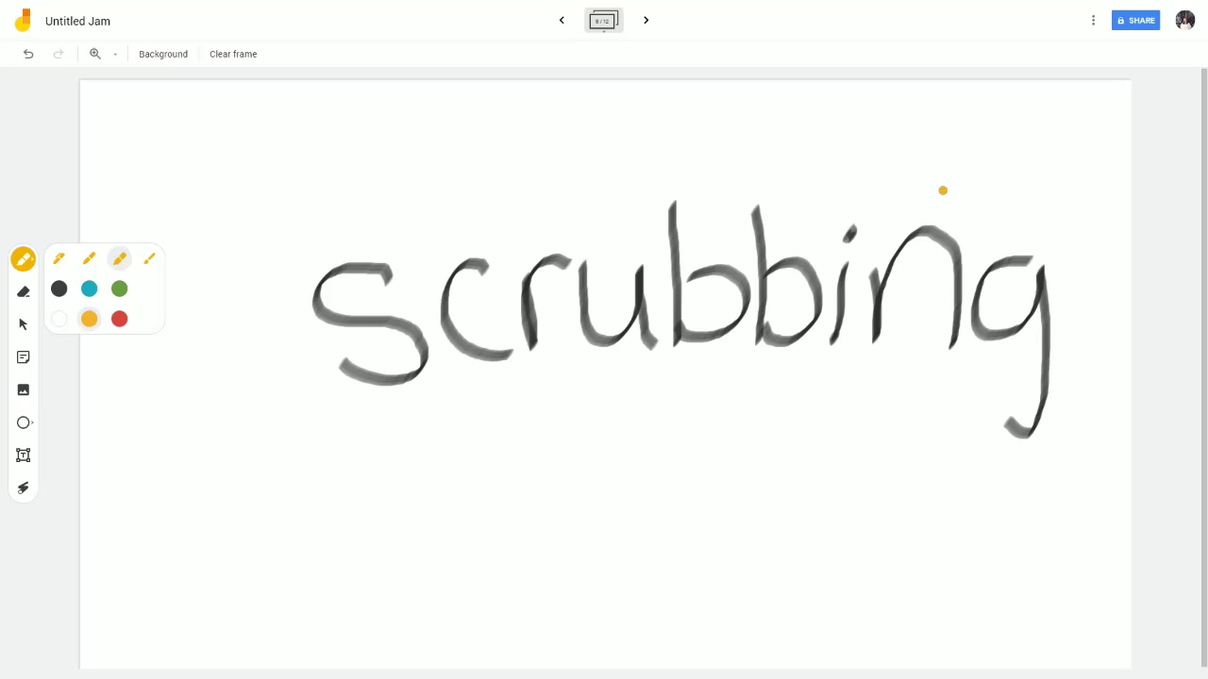
Step: Circle 'ing', star the word, underline 'scrubb', mark the short u, and write c below
mouse_move(936, 183)
mouse_down()
mouse_move(839, 201)
mouse_move(823, 273)
mouse_move(849, 347)
mouse_move(1043, 335)
mouse_move(1012, 227)
mouse_move(897, 195)
mouse_up()
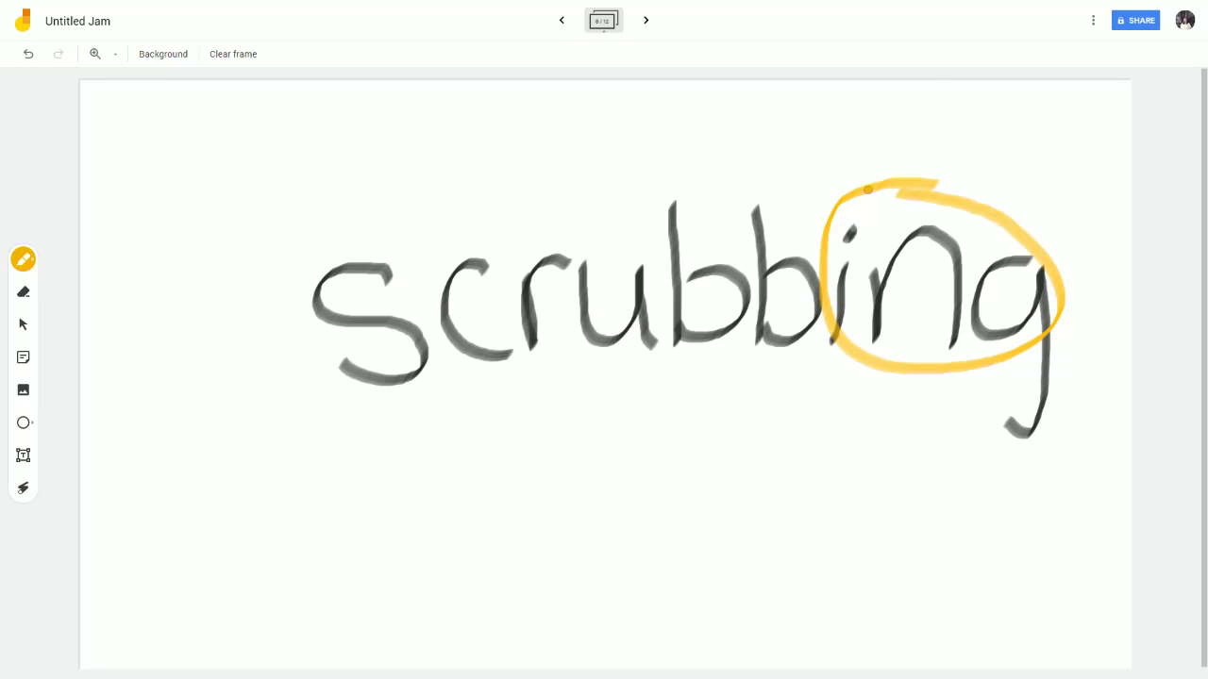
mouse_move(759, 179)
mouse_down()
mouse_move(769, 115)
mouse_move(792, 175)
mouse_move(771, 162)
mouse_move(772, 141)
mouse_move(798, 137)
mouse_move(758, 178)
mouse_up()
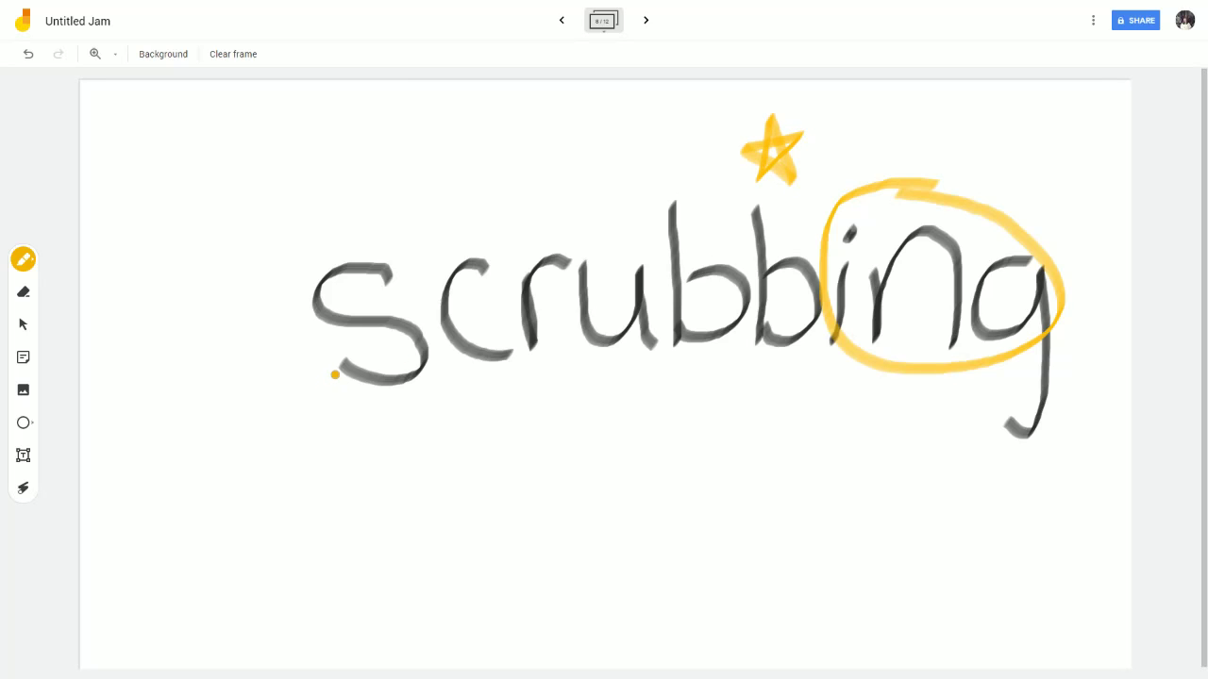
mouse_move(335, 374)
mouse_down()
mouse_move(576, 384)
mouse_move(699, 360)
mouse_move(728, 328)
mouse_up()
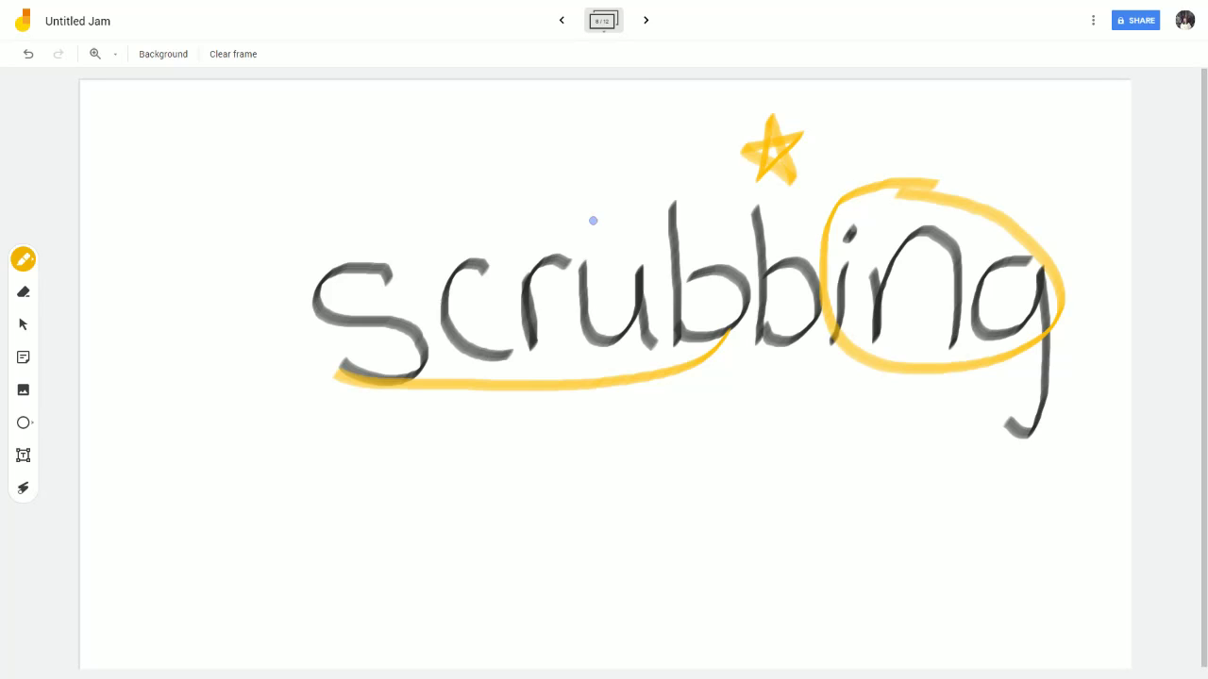
mouse_move(593, 221)
mouse_down()
mouse_move(609, 237)
mouse_move(630, 215)
mouse_up()
mouse_move(561, 415)
mouse_down()
mouse_move(506, 431)
mouse_move(555, 477)
mouse_move(583, 467)
mouse_up()
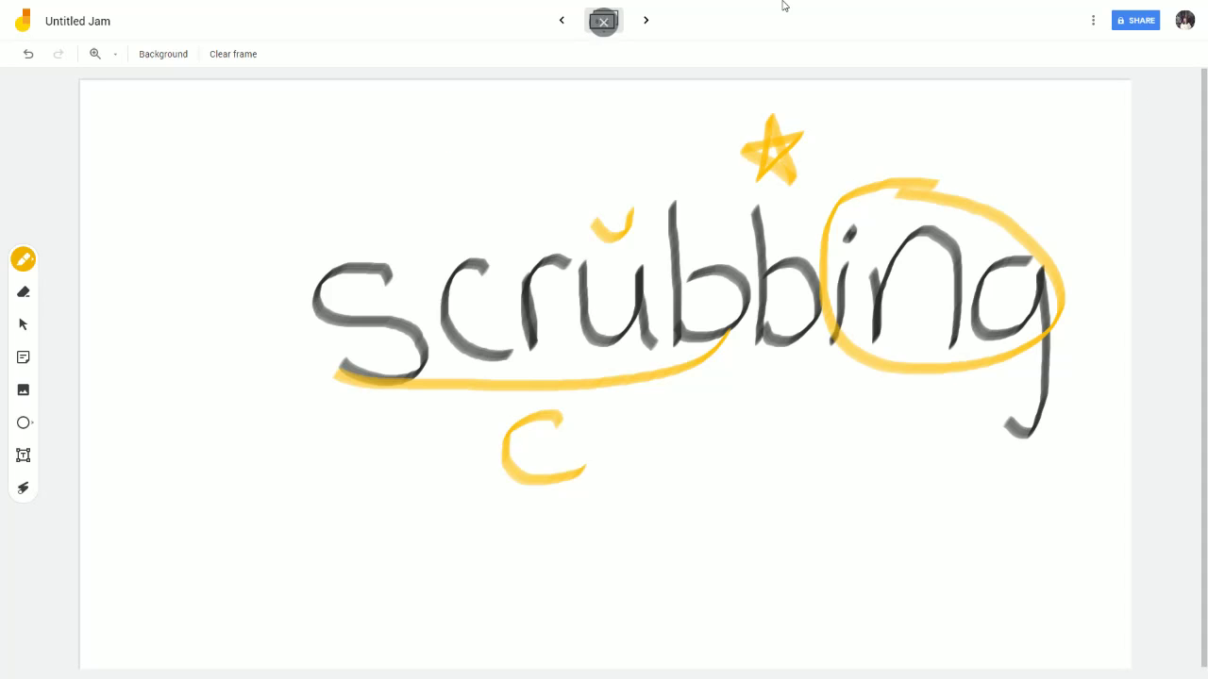
Step: On the flop + y frame, put a yellow short-vowel mark over o, underline flop, and write c beneath
click(647, 21)
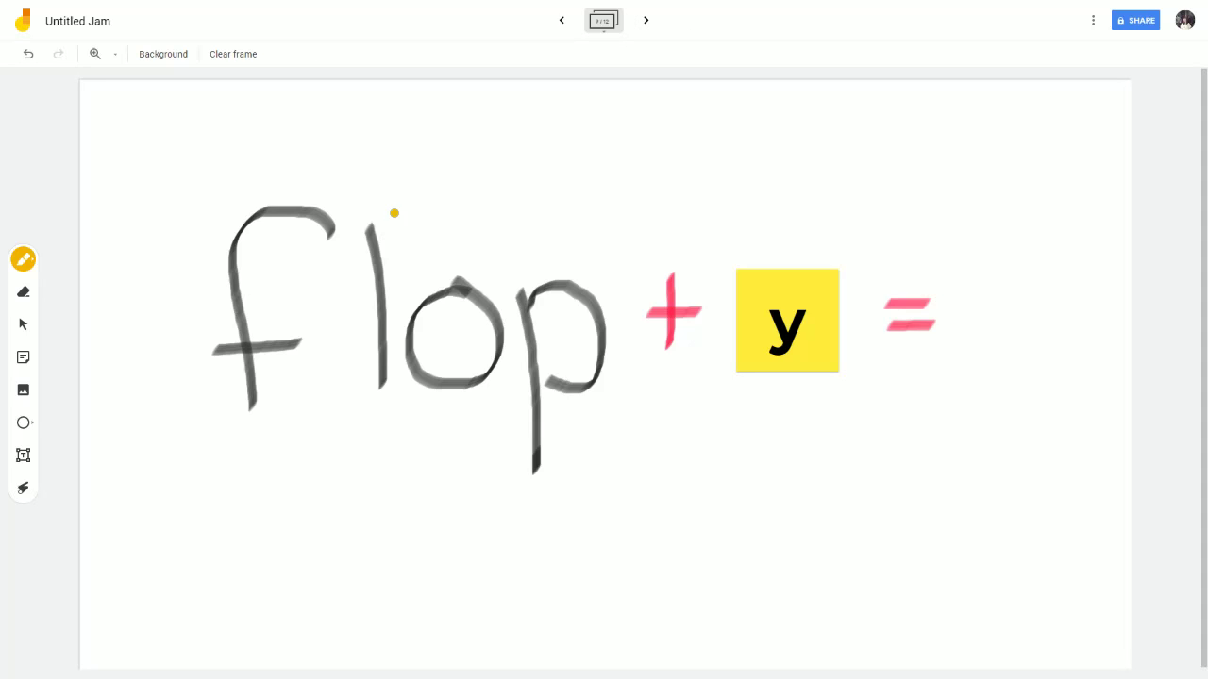
drag(437, 241, 470, 227)
mouse_move(222, 406)
mouse_down()
mouse_move(393, 451)
mouse_move(593, 386)
mouse_move(609, 368)
mouse_up()
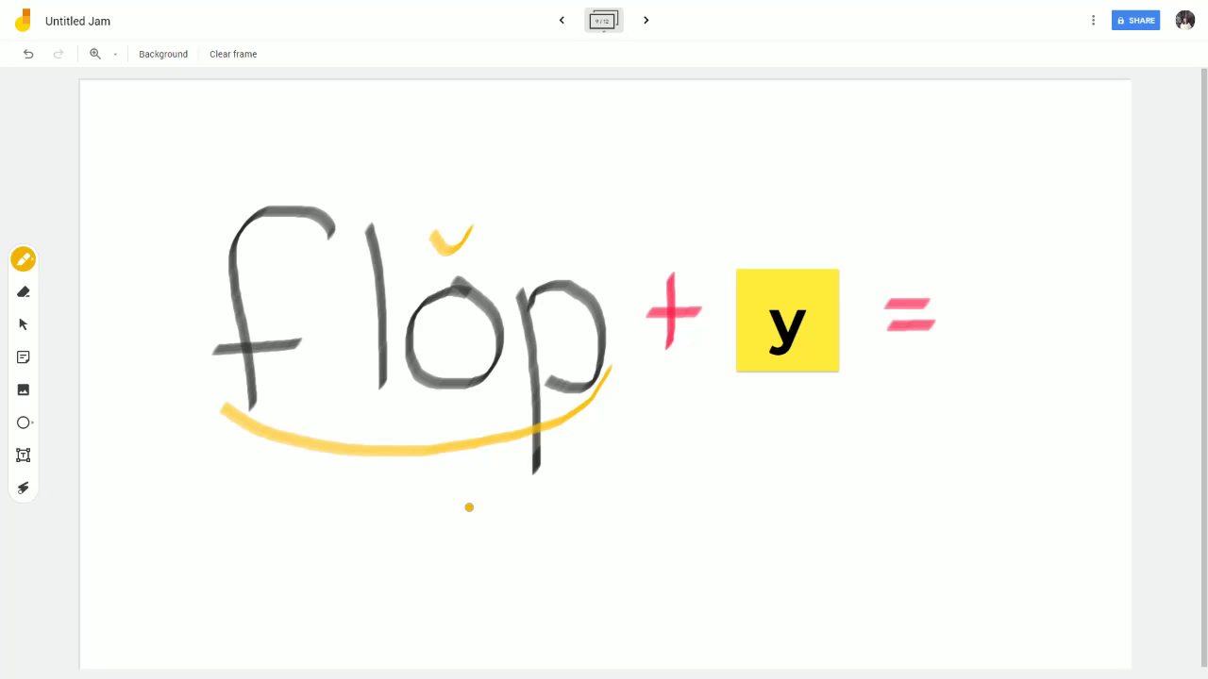
mouse_move(447, 476)
mouse_down()
mouse_move(386, 519)
mouse_move(455, 534)
mouse_up()
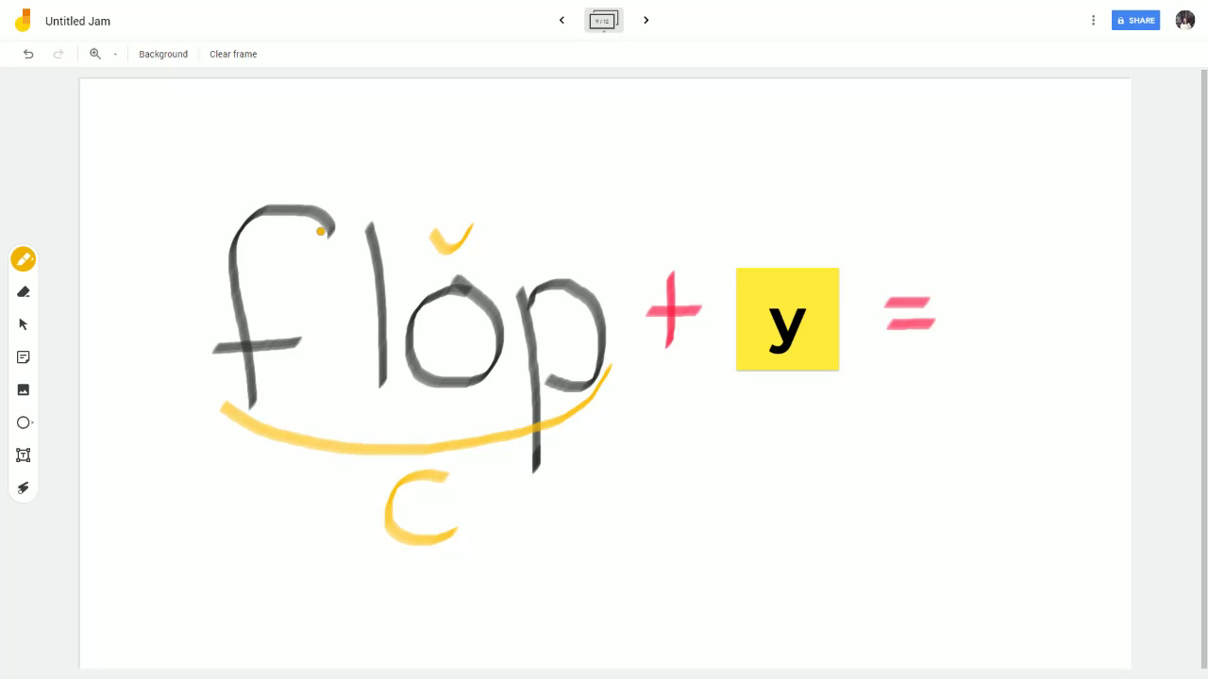
Step: On the floppy frame, circle y in yellow, star it, underline 'flopp', mark the short o, and write c
click(647, 22)
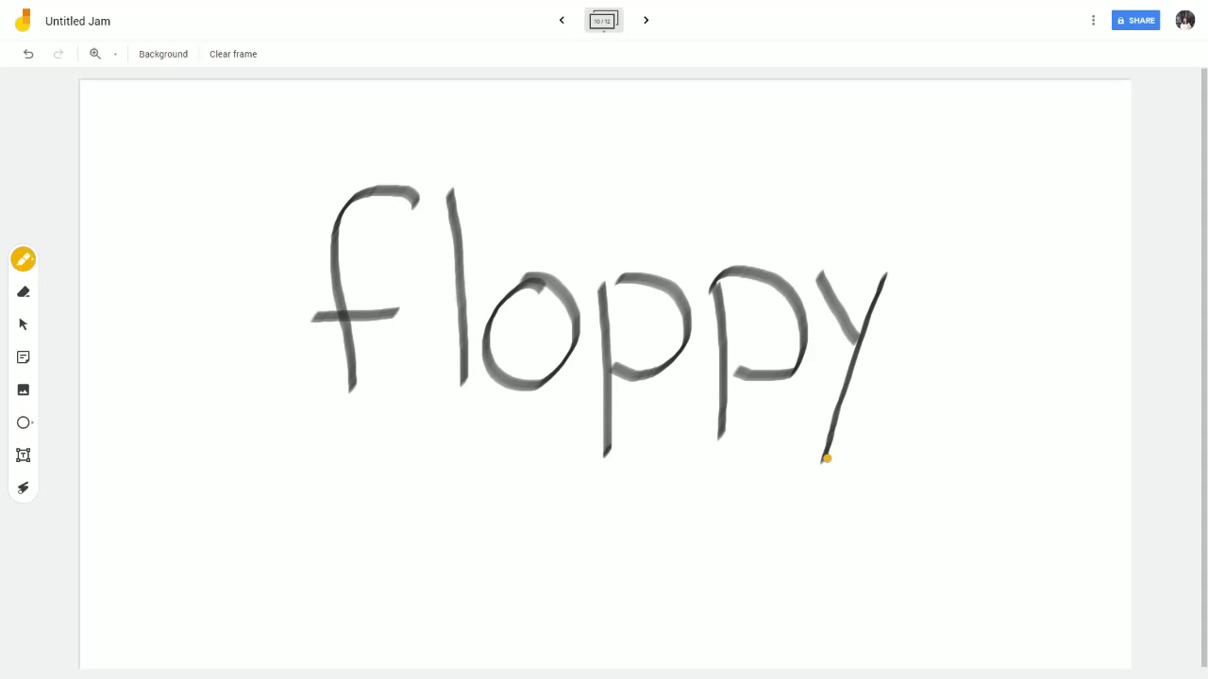
mouse_move(929, 243)
mouse_down()
mouse_move(831, 263)
mouse_move(810, 363)
mouse_move(911, 399)
mouse_move(927, 251)
mouse_move(882, 241)
mouse_up()
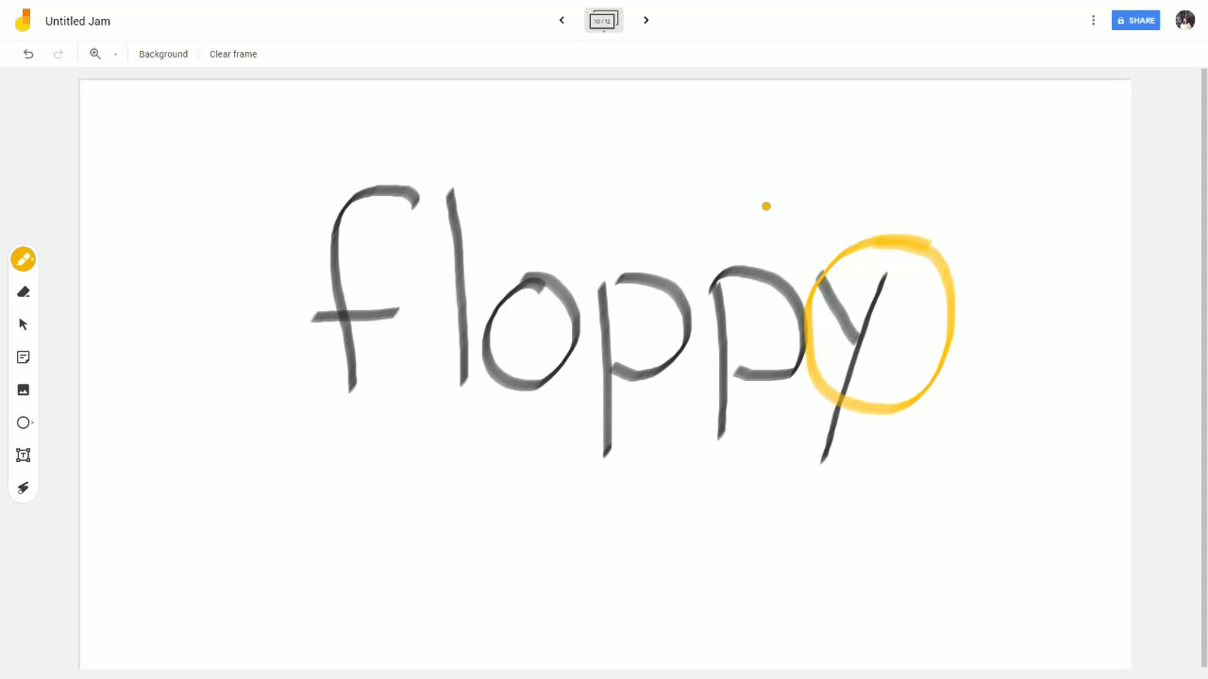
mouse_move(746, 224)
mouse_down()
mouse_move(750, 175)
mouse_move(781, 225)
mouse_move(726, 198)
mouse_move(737, 227)
mouse_up()
mouse_move(317, 386)
mouse_down()
mouse_move(609, 444)
mouse_move(686, 374)
mouse_up()
drag(512, 232, 545, 230)
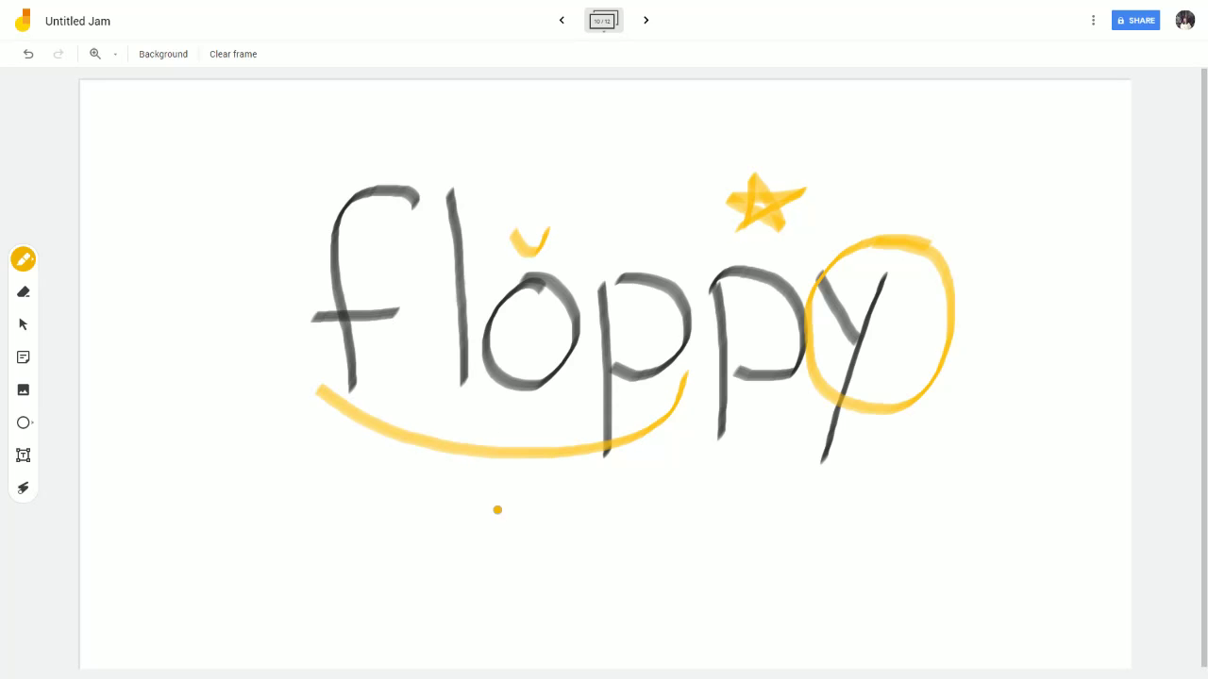
drag(522, 481, 550, 530)
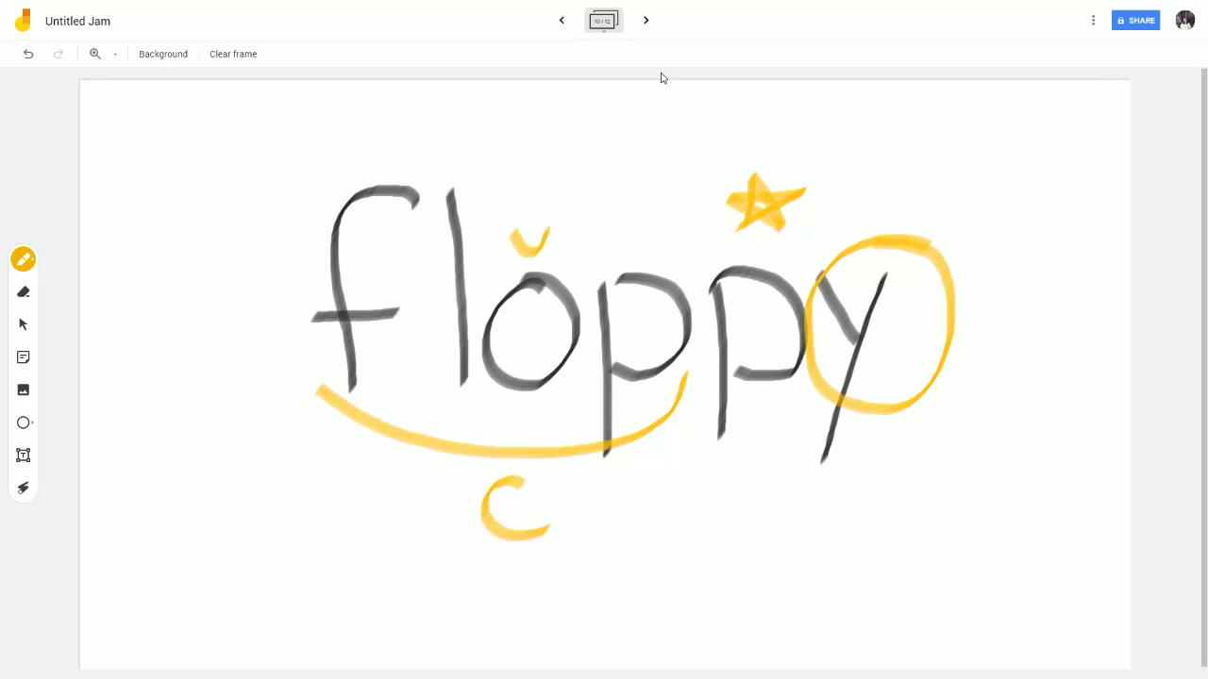
Step: On the junk + y frame, underline junk in yellow, mark the short u, and write c beneath
click(646, 20)
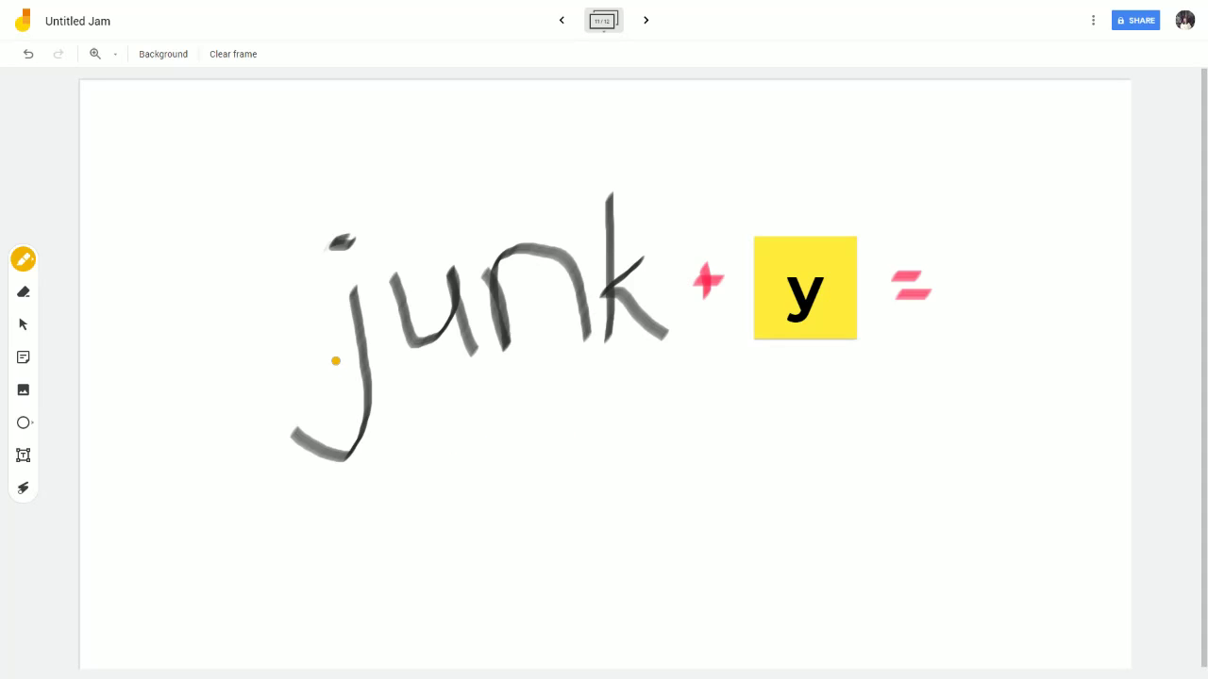
mouse_move(335, 361)
mouse_down()
mouse_move(488, 407)
mouse_move(688, 314)
mouse_up()
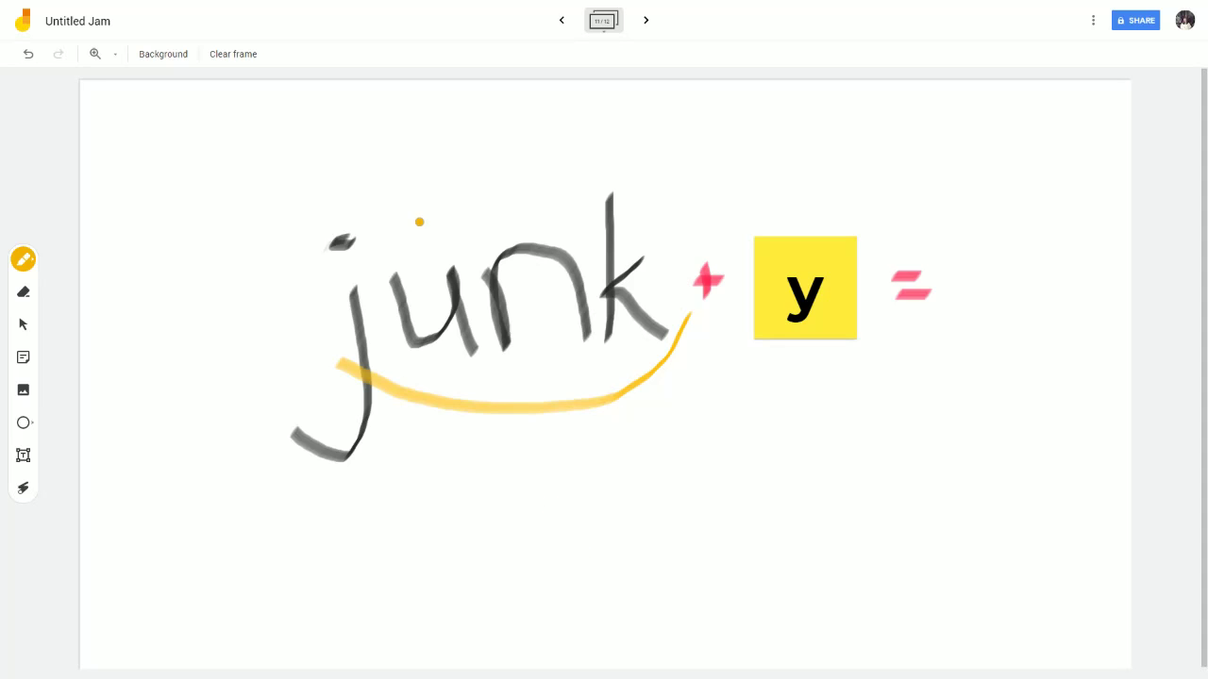
mouse_move(403, 226)
mouse_down()
mouse_move(424, 246)
mouse_move(438, 217)
mouse_up()
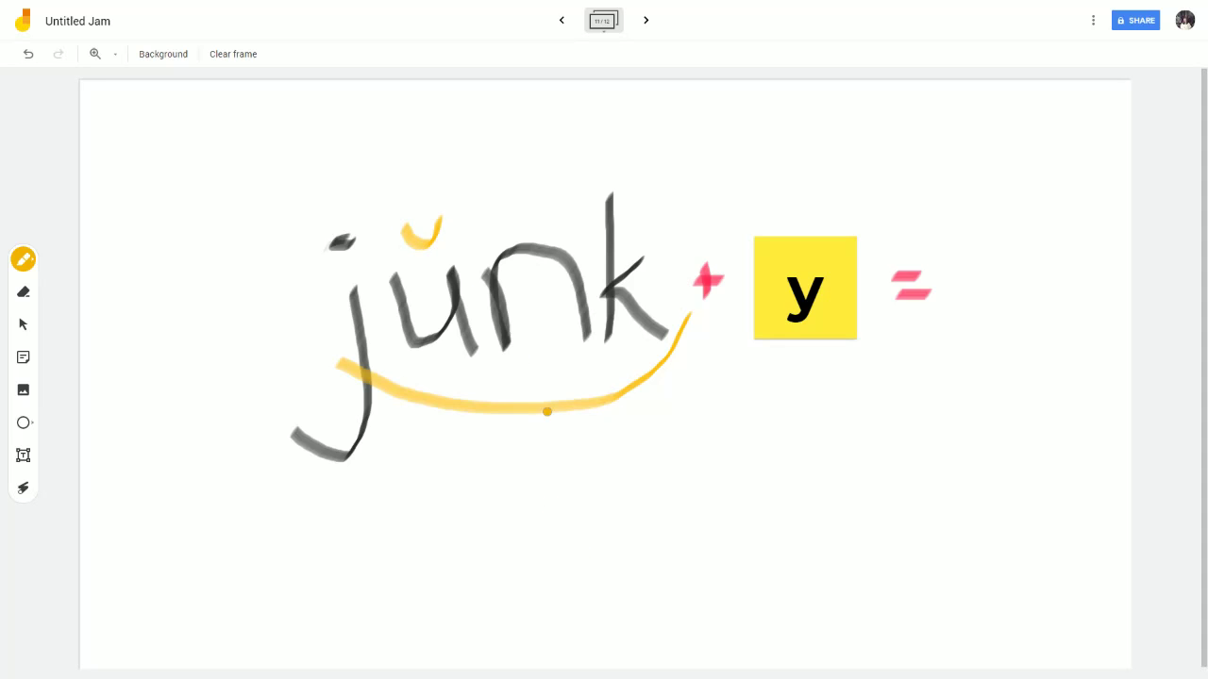
mouse_move(551, 440)
mouse_down()
mouse_move(502, 473)
mouse_move(576, 491)
mouse_up()
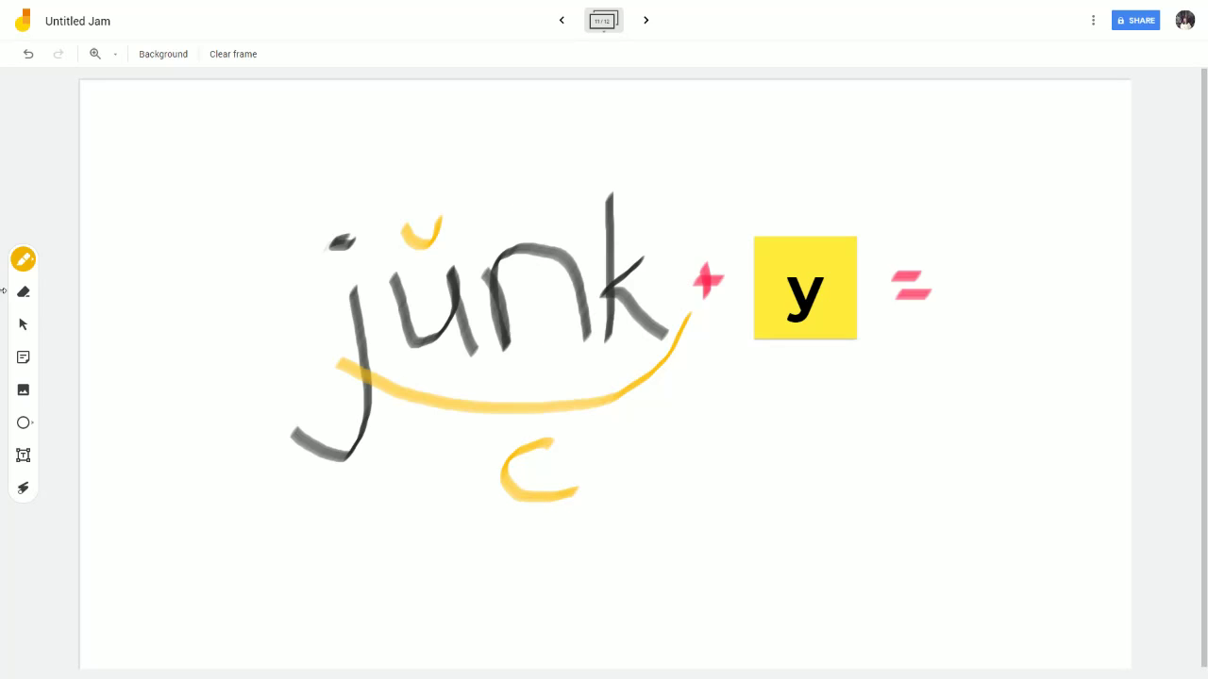
click(23, 263)
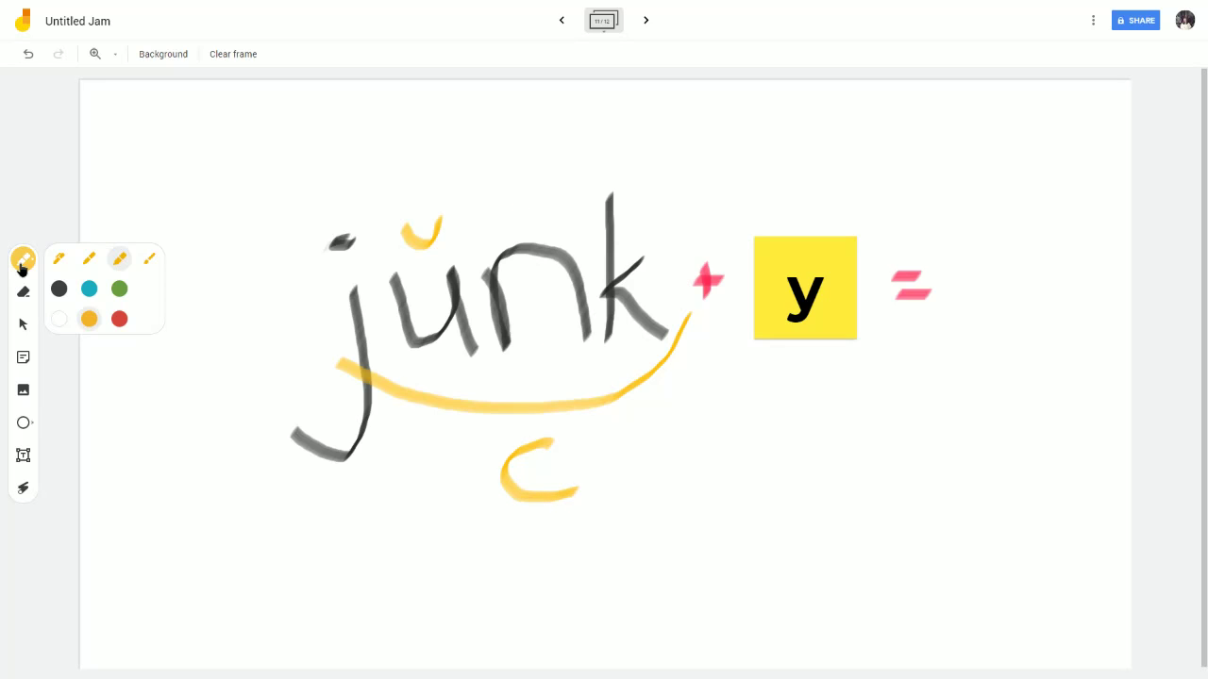
Step: Switch the pen to green and draw arrows pointing down at the u and k of junk
click(120, 290)
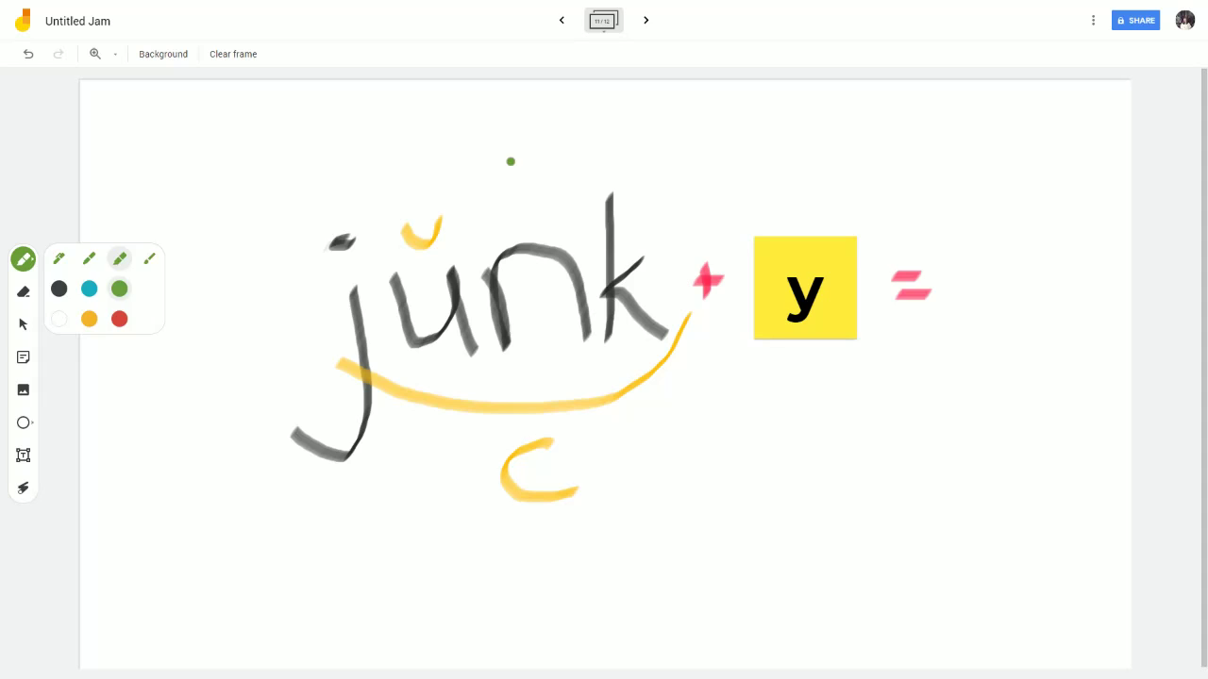
drag(510, 162, 521, 221)
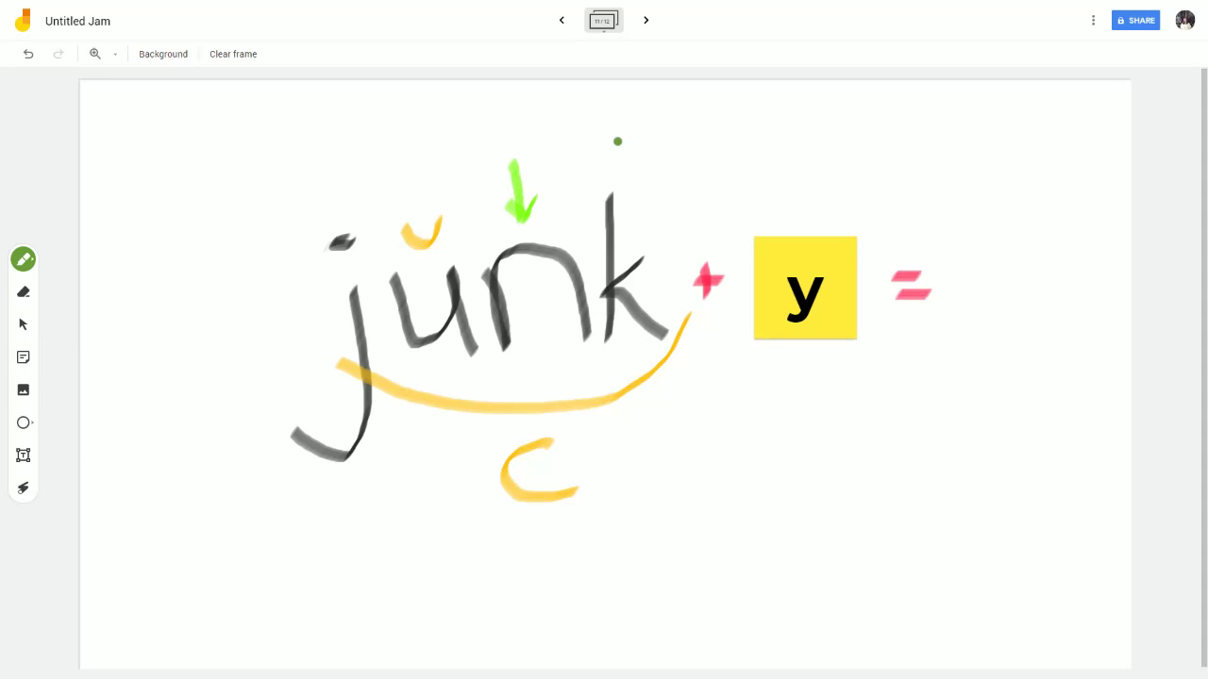
drag(612, 134, 612, 181)
Step: Write the misspelling 'junkky' in green below, cross it out, and move to the junky frame
drag(727, 512, 702, 587)
mouse_move(732, 505)
mouse_down()
mouse_move(768, 497)
mouse_move(779, 532)
mouse_up()
drag(801, 490, 843, 523)
drag(843, 450, 841, 528)
drag(876, 477, 893, 517)
mouse_move(890, 430)
mouse_down()
mouse_move(902, 509)
mouse_move(906, 491)
mouse_move(934, 498)
mouse_move(969, 482)
mouse_move(957, 537)
mouse_up()
click(708, 487)
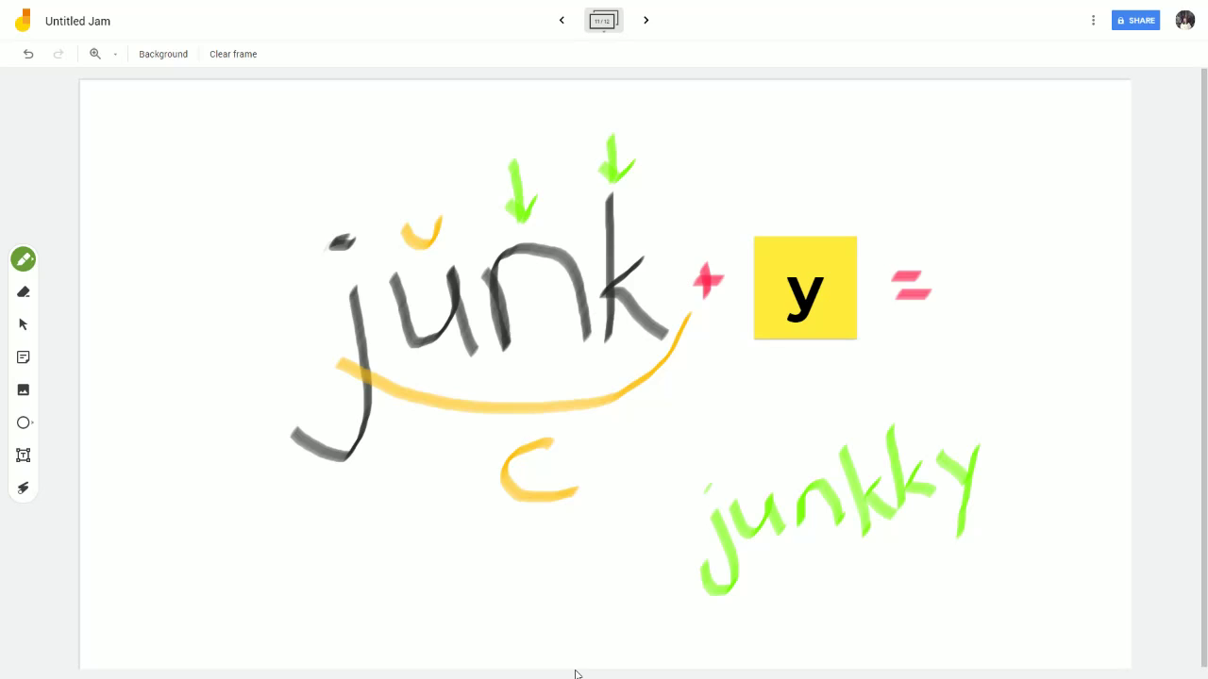
drag(699, 469, 1002, 495)
drag(972, 429, 721, 574)
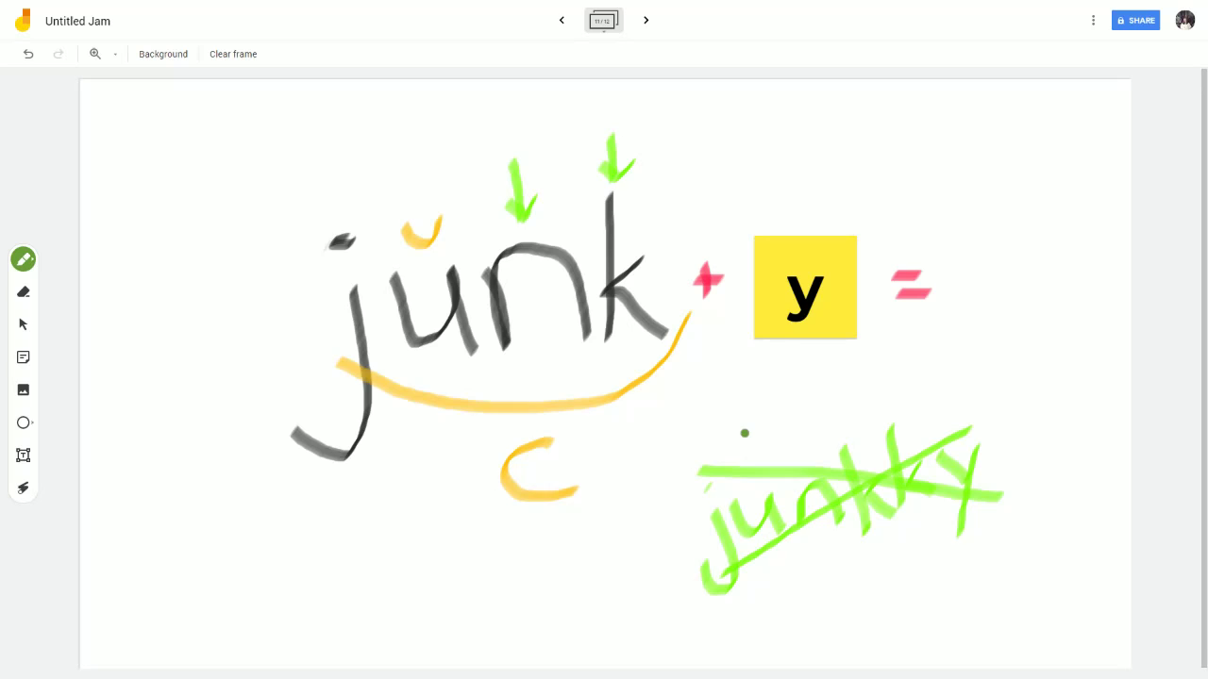
click(645, 20)
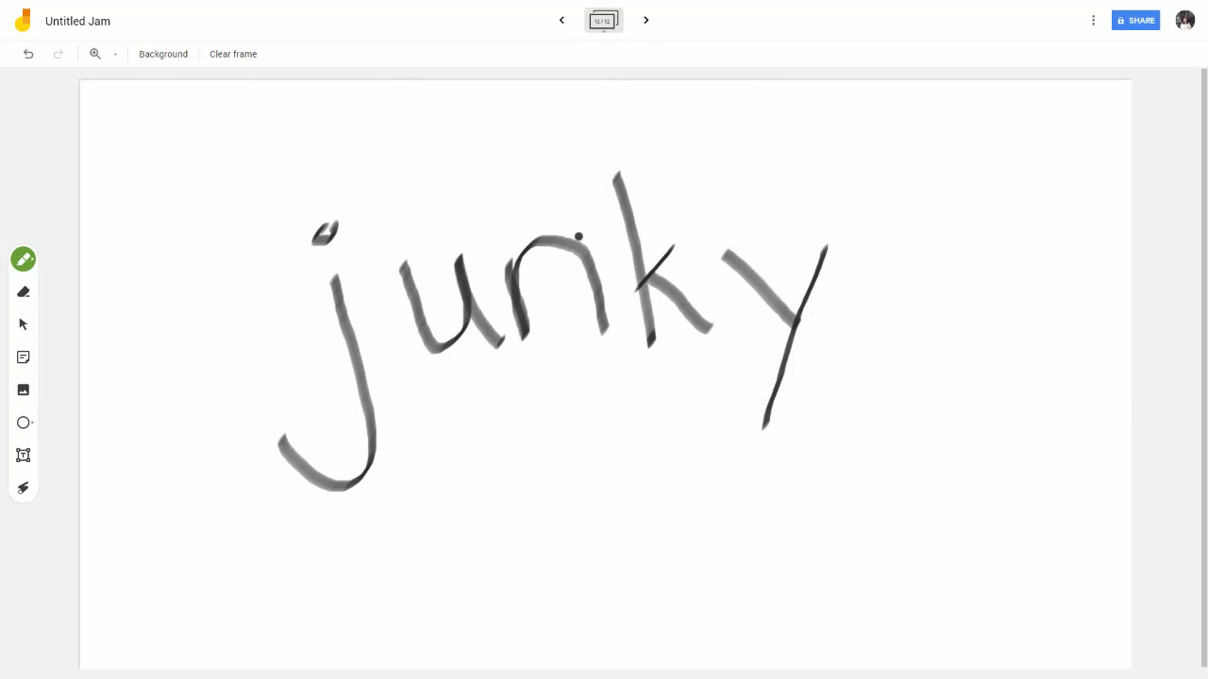
Step: With a yellow pen, underline 'junk' in junky, mark the short u, write c below, and circle the y
click(24, 259)
click(89, 319)
mouse_move(317, 346)
mouse_down()
mouse_move(463, 383)
mouse_move(658, 340)
mouse_move(706, 290)
mouse_up()
mouse_move(403, 191)
mouse_down()
mouse_move(423, 222)
mouse_move(446, 179)
mouse_up()
mouse_move(523, 409)
mouse_down()
mouse_move(488, 421)
mouse_move(517, 469)
mouse_move(536, 464)
mouse_up()
mouse_move(879, 215)
mouse_down()
mouse_move(817, 205)
mouse_move(718, 308)
mouse_move(837, 386)
mouse_move(836, 227)
mouse_move(814, 221)
mouse_up()
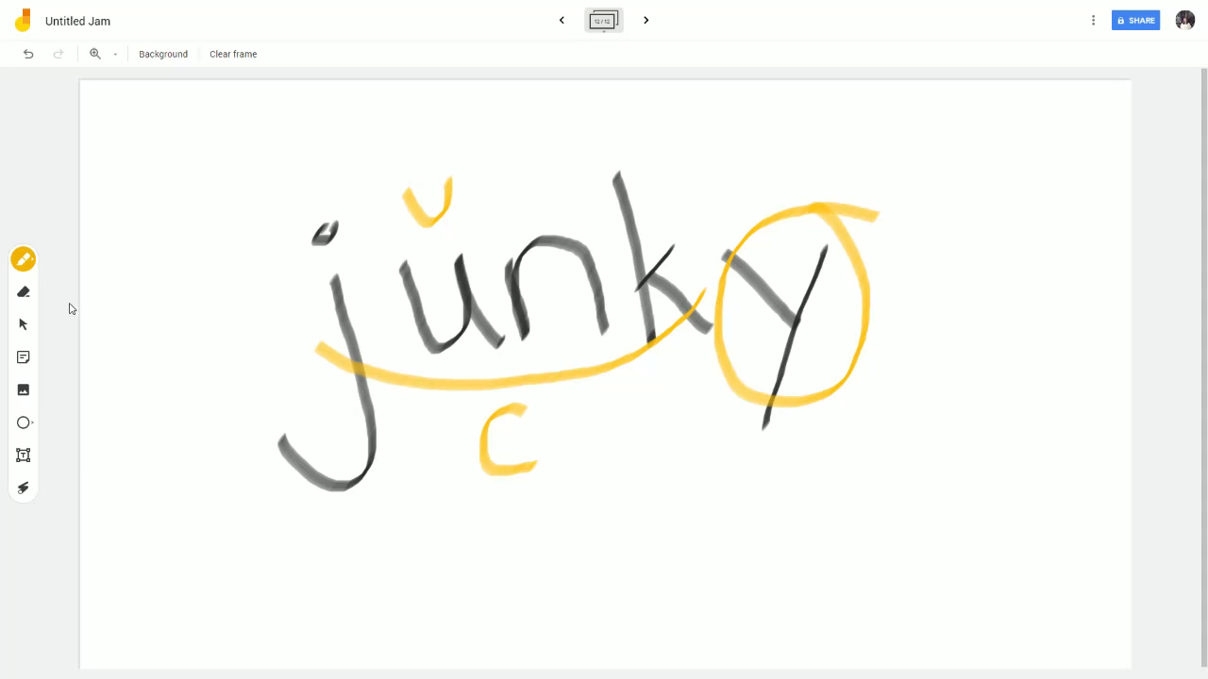
Step: On a new blank frame, add a large '1-1-1 Rule' title stretched across the top
click(644, 21)
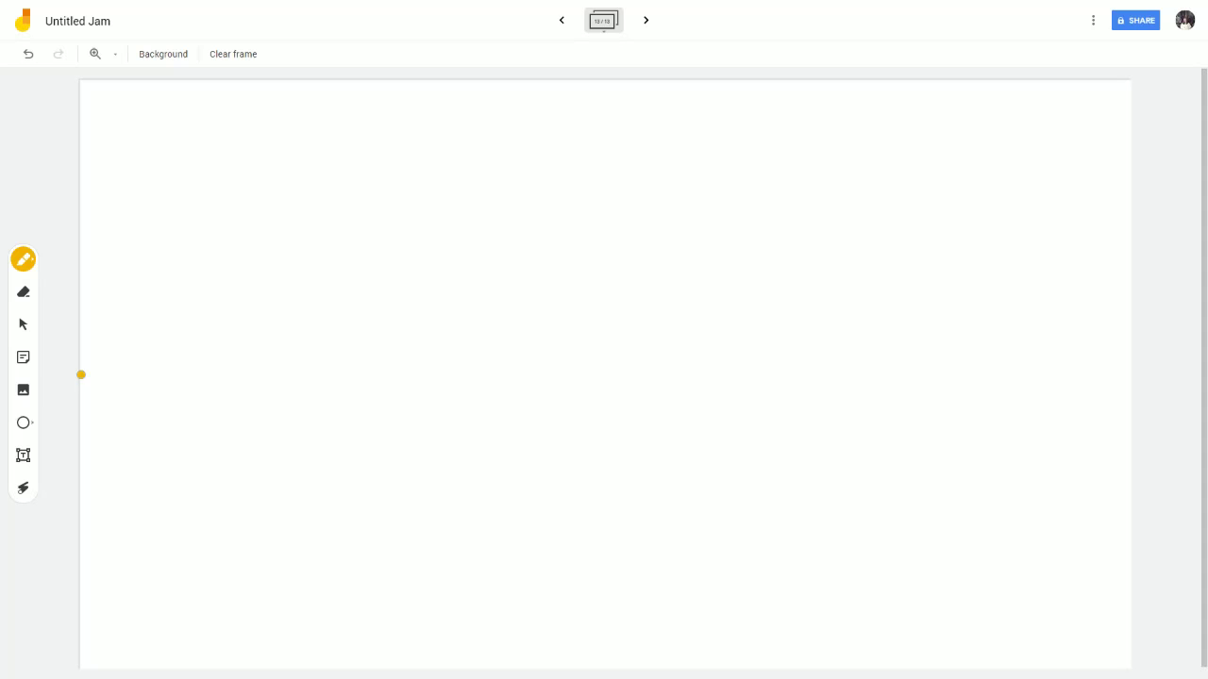
click(23, 356)
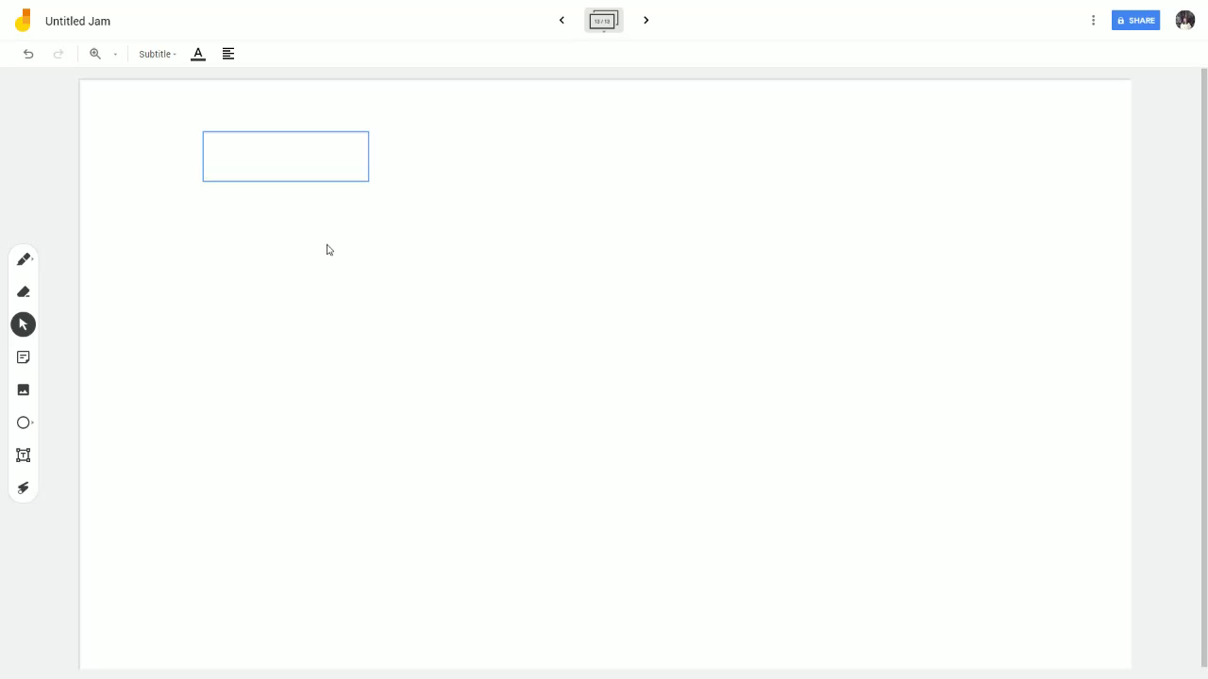
click(364, 154)
drag(369, 179, 849, 571)
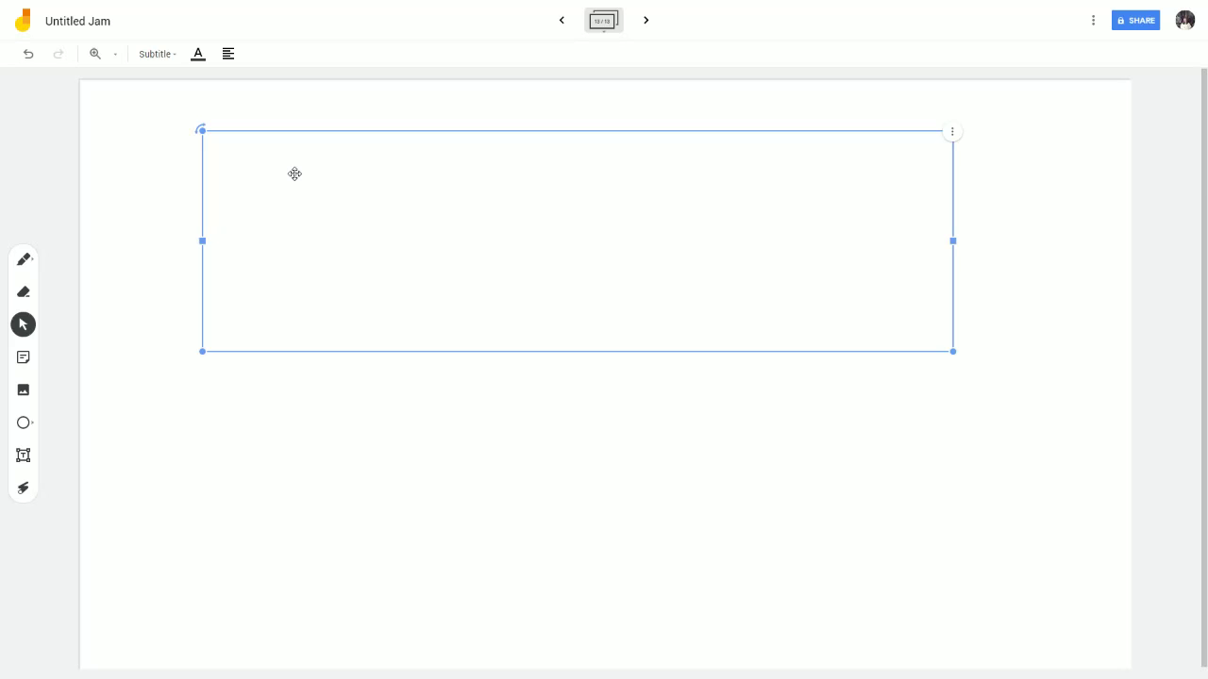
click(295, 173)
text(1-)
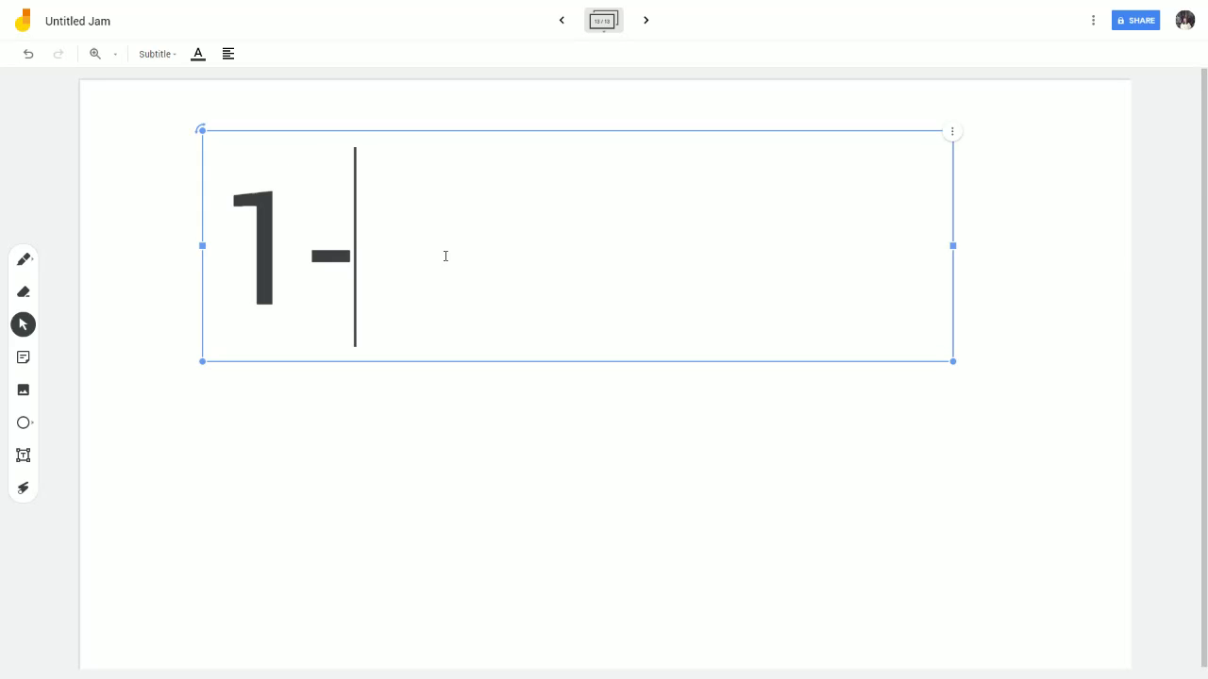
text(1-1 Ru)
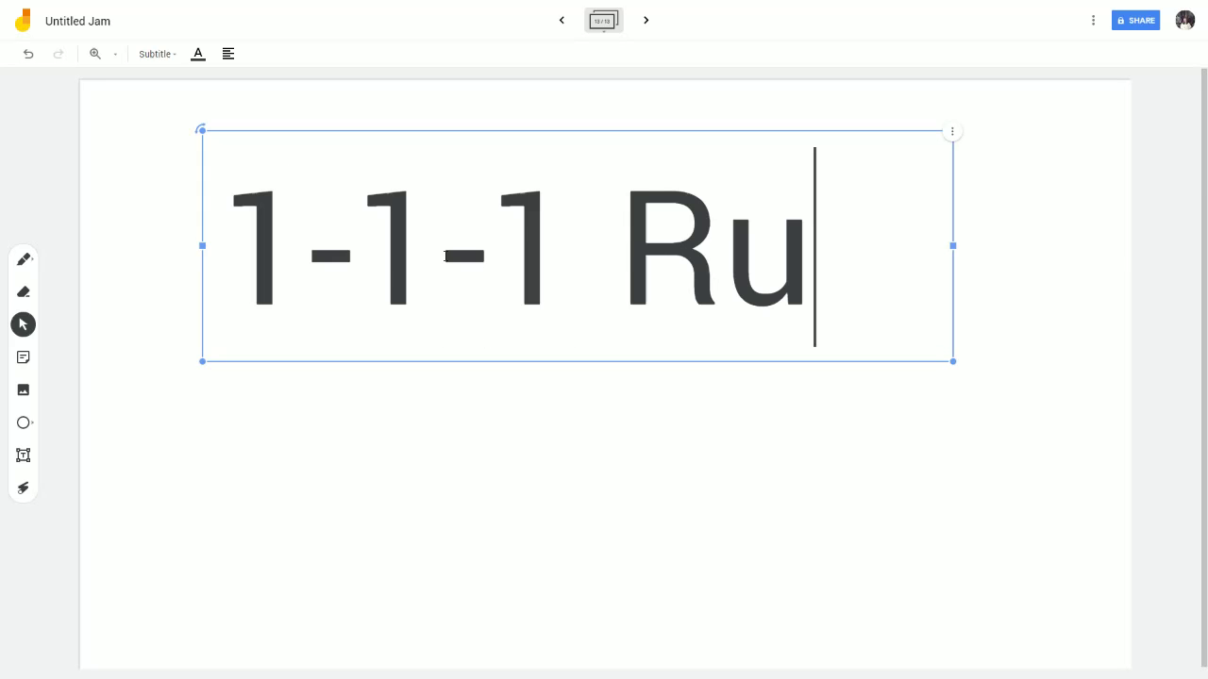
text(le)
click(359, 425)
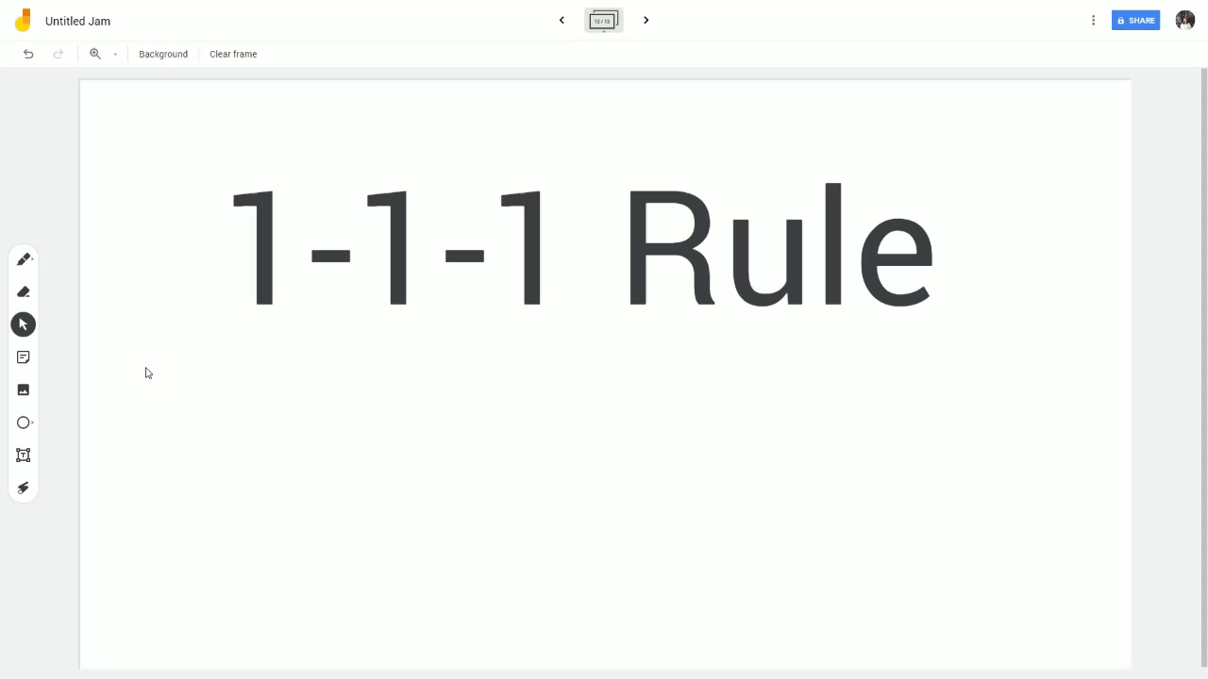
Step: Add a widened text box below the title listing '1 syllable', '1 closed syllable', 'end 1 consonant'
click(24, 456)
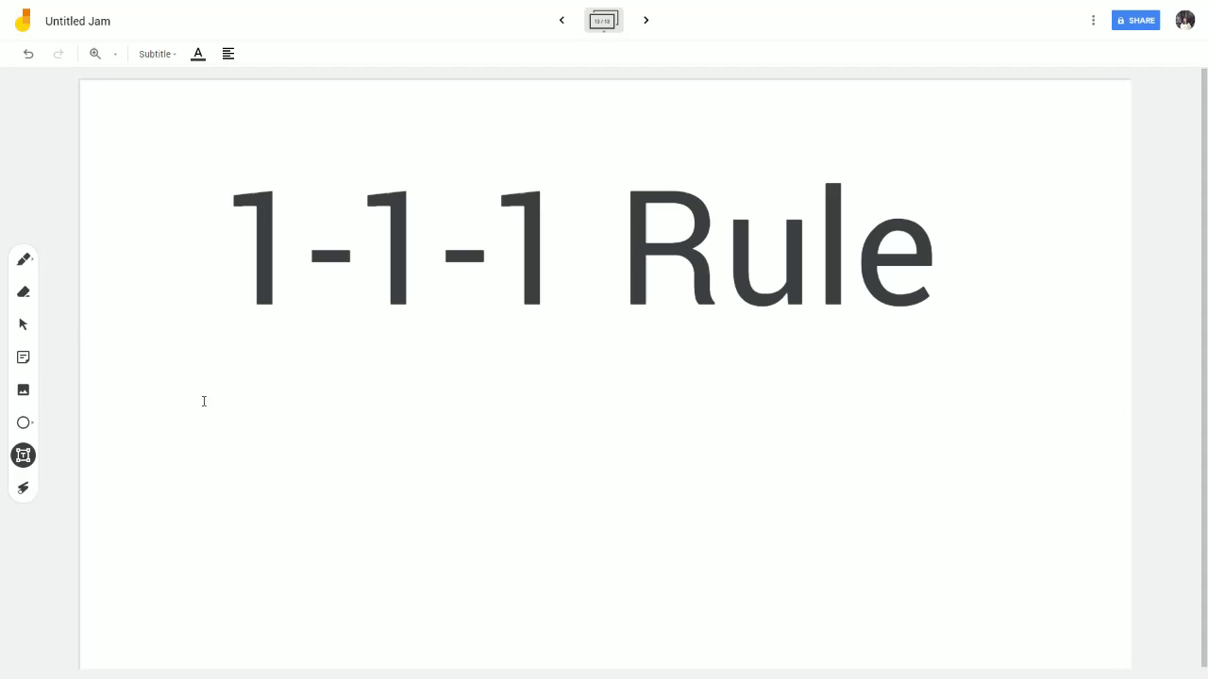
click(254, 355)
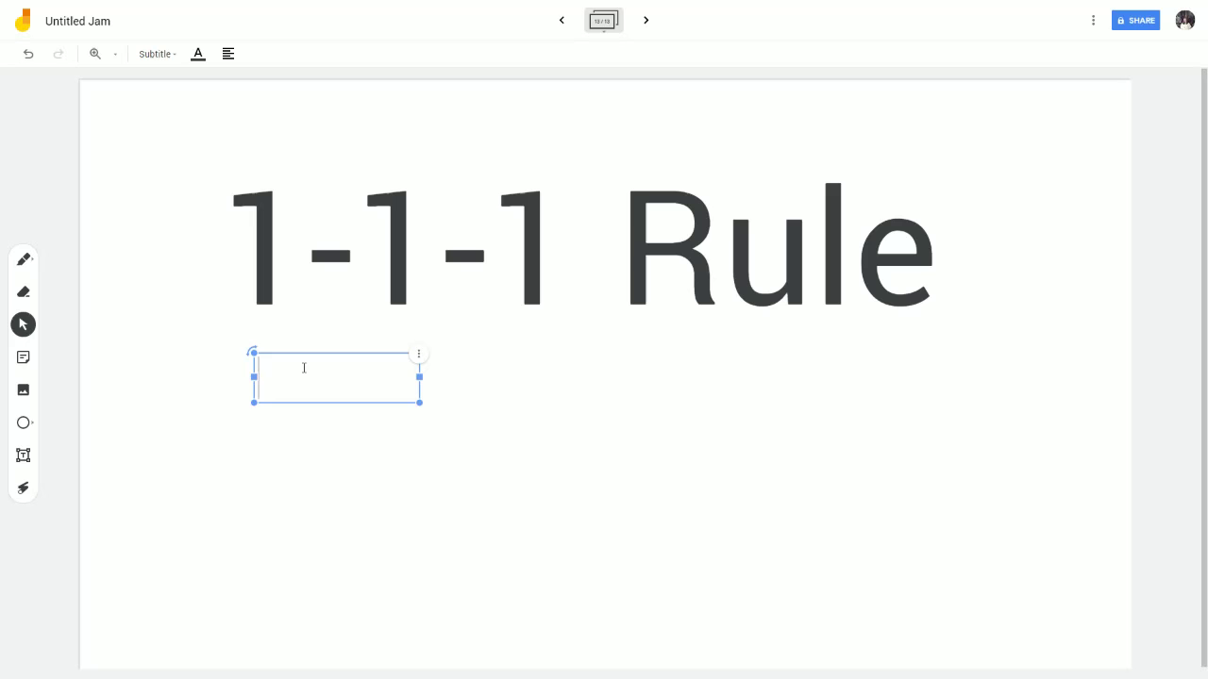
text(1 syllabl)
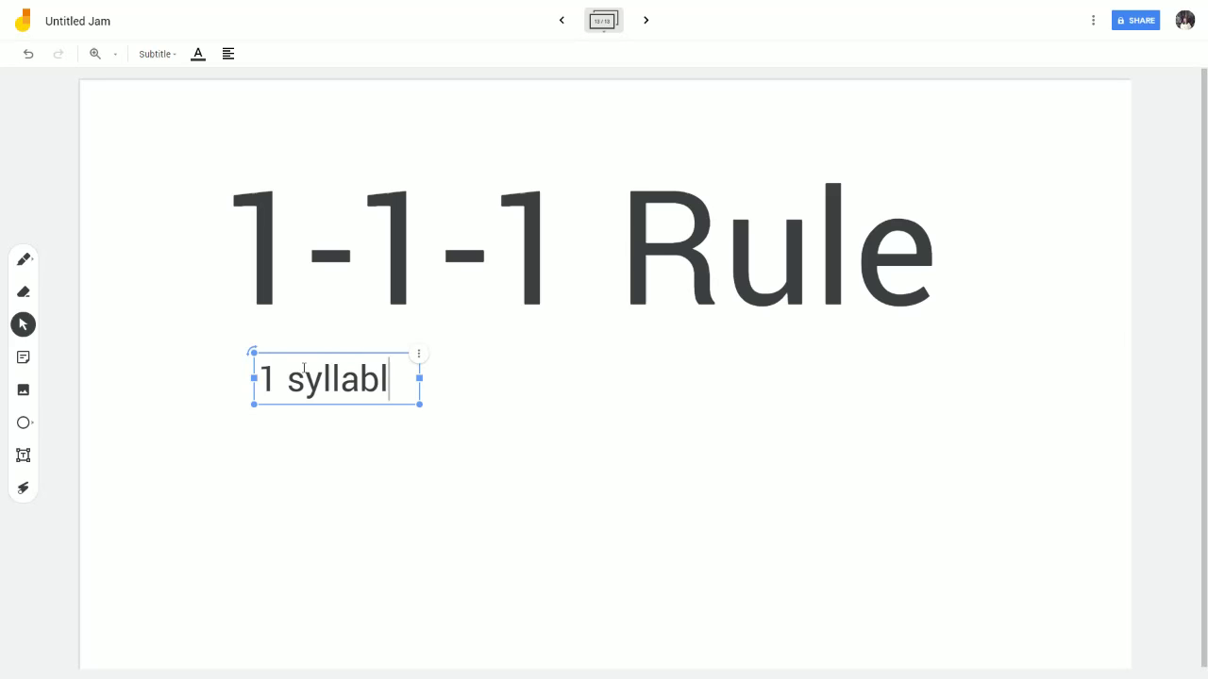
text(e)
key(Return)
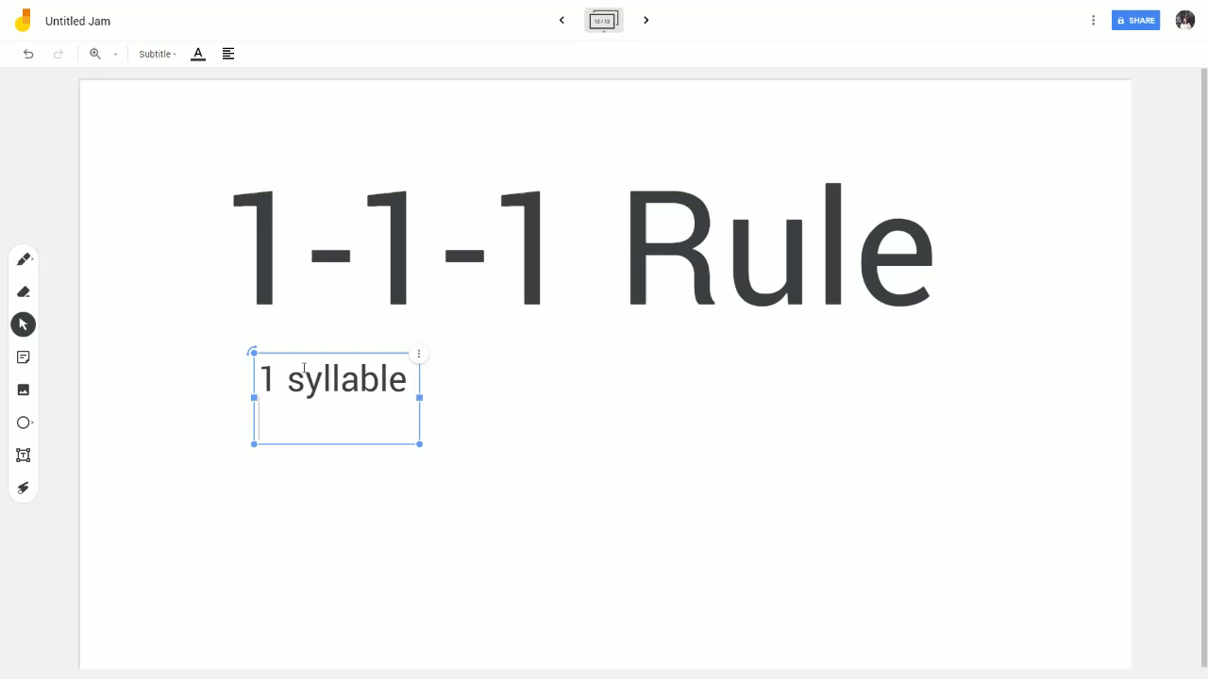
text(1 closed )
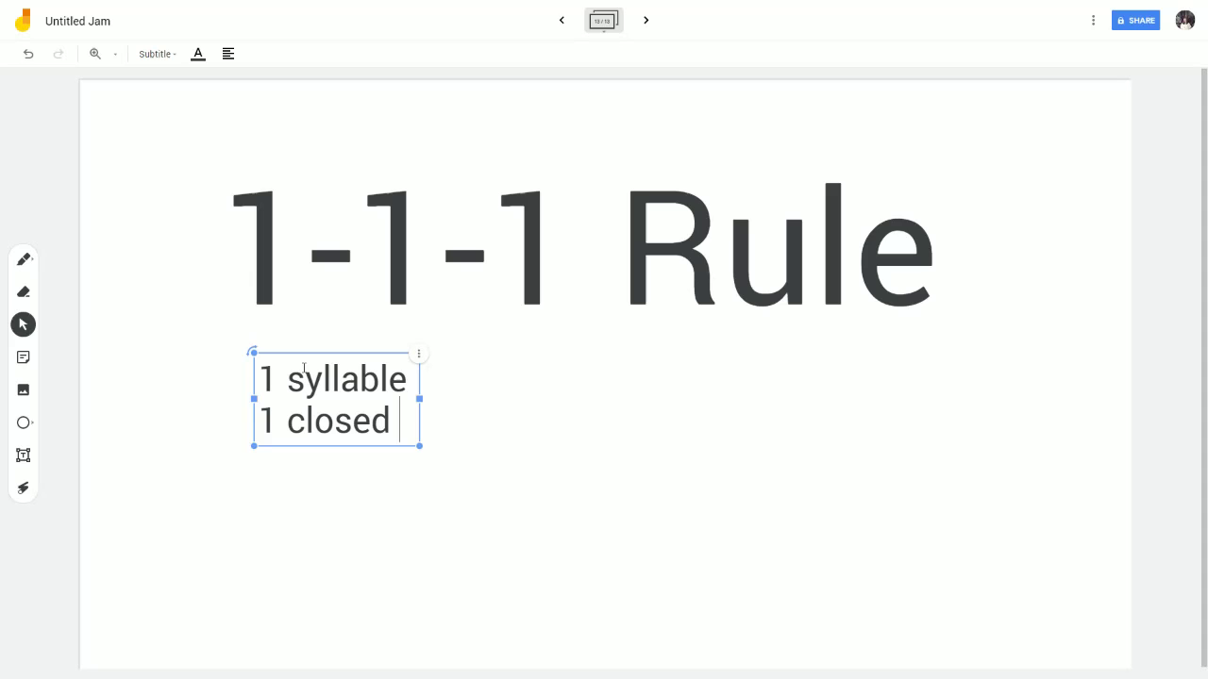
text(syllable)
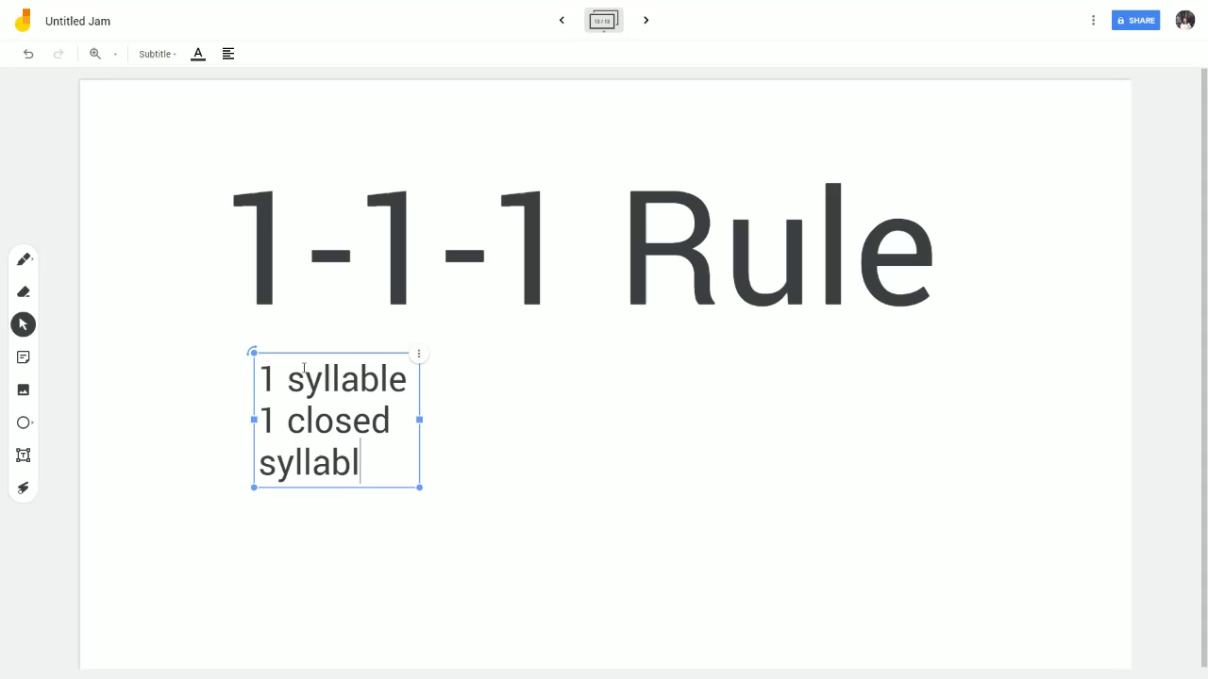
drag(419, 419, 666, 421)
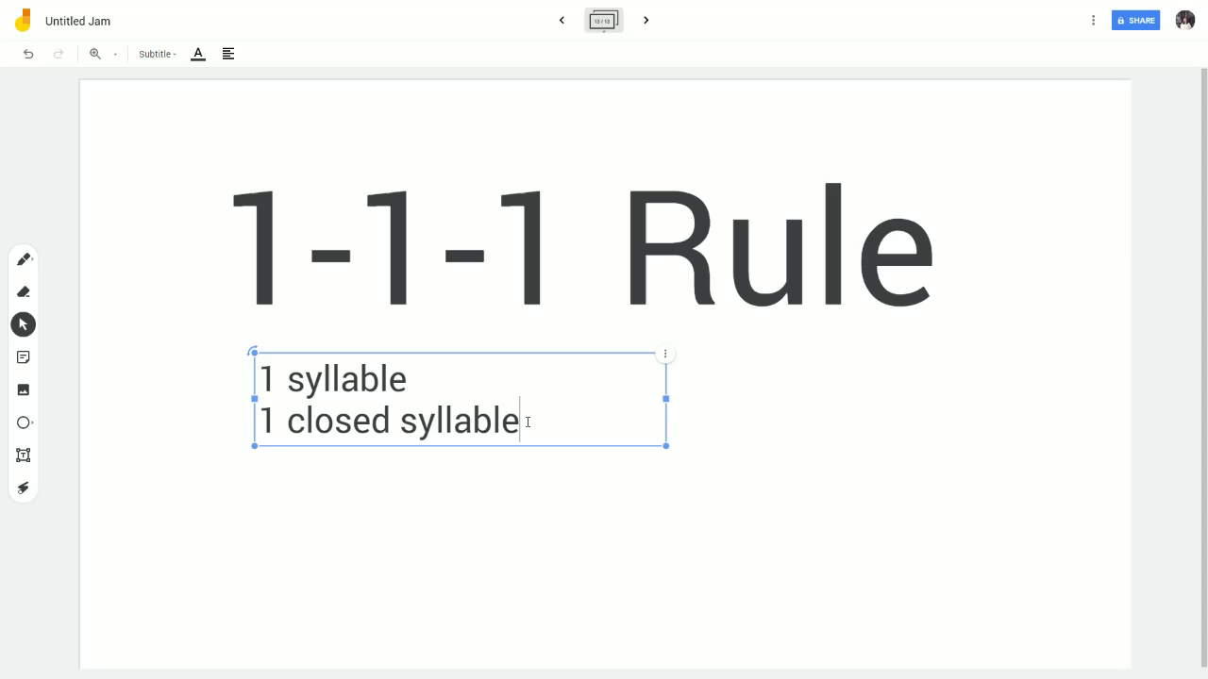
key(Return)
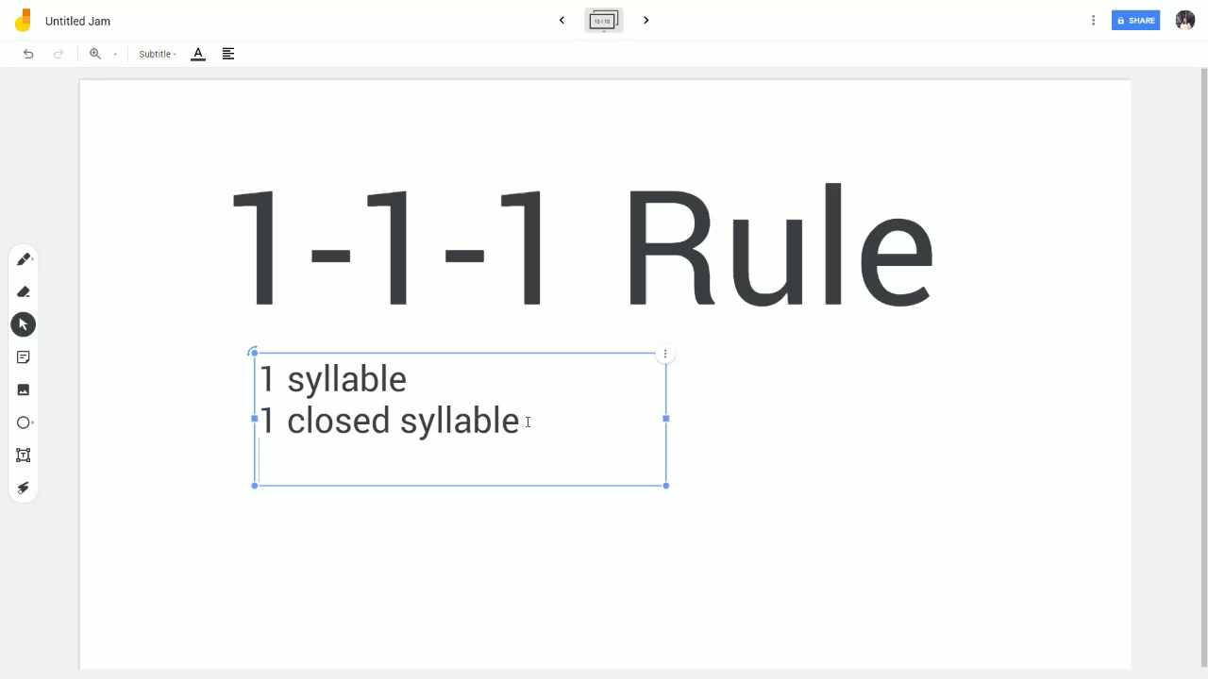
text(end )
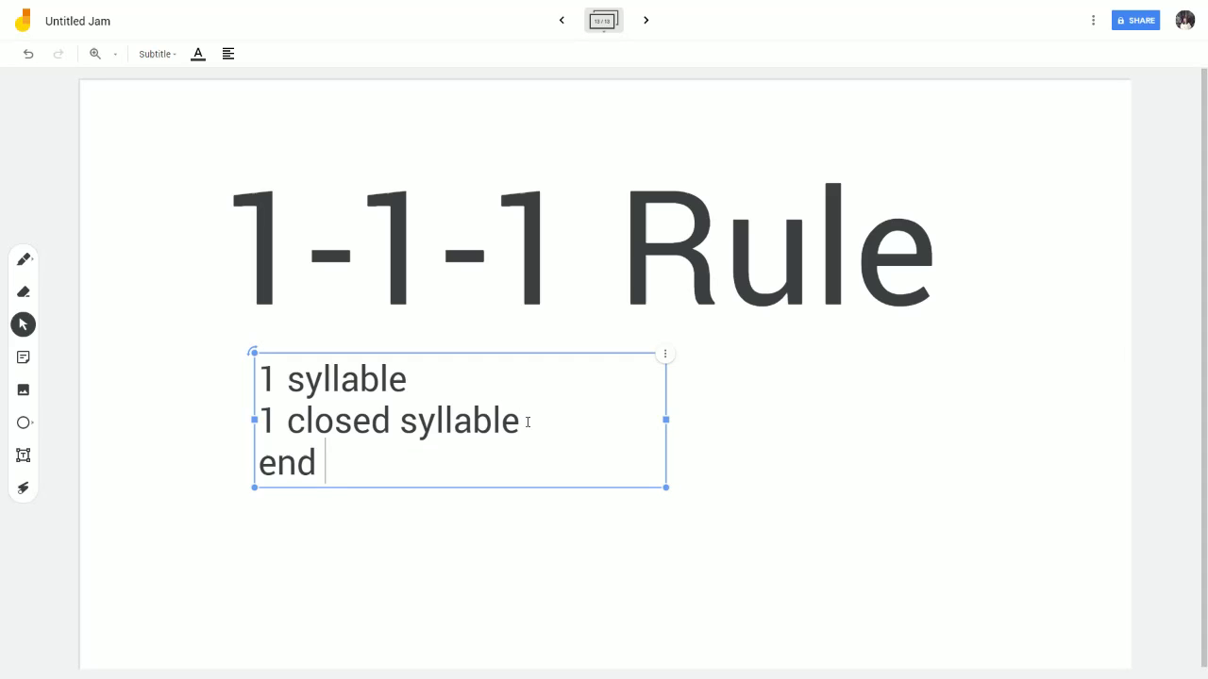
text(1 conson)
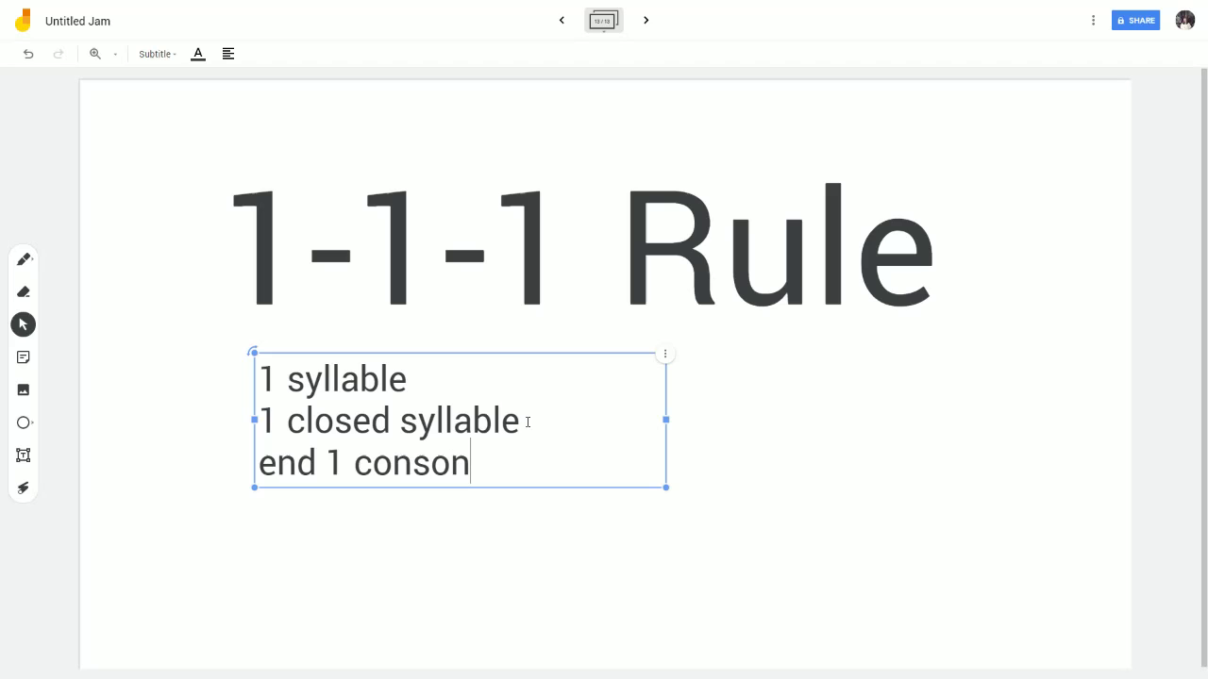
text(ant)
click(556, 556)
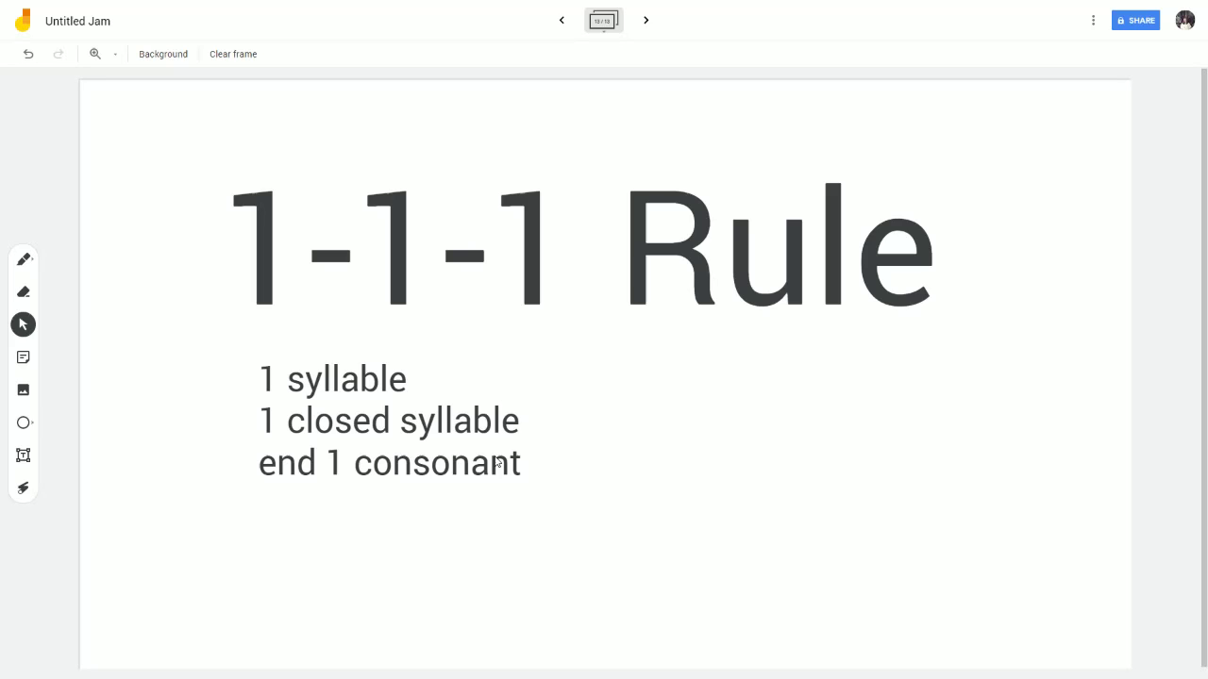
Step: Select the three-line conditions text box again, then deselect it
click(304, 378)
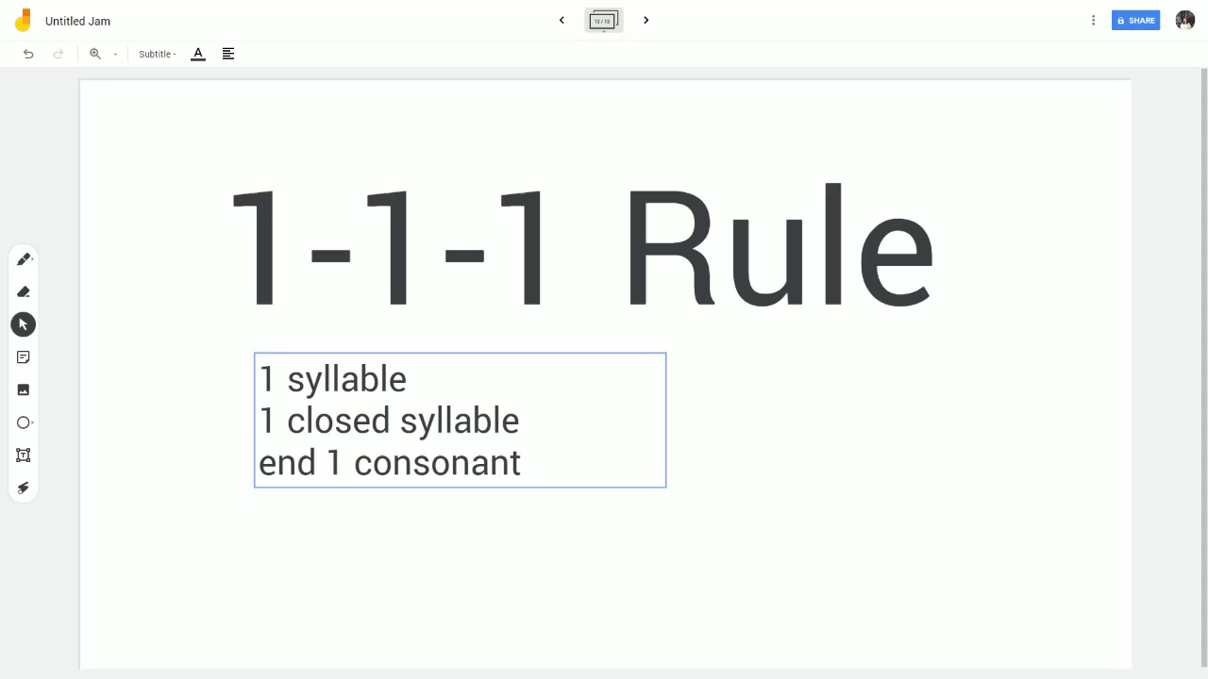
click(259, 472)
click(474, 548)
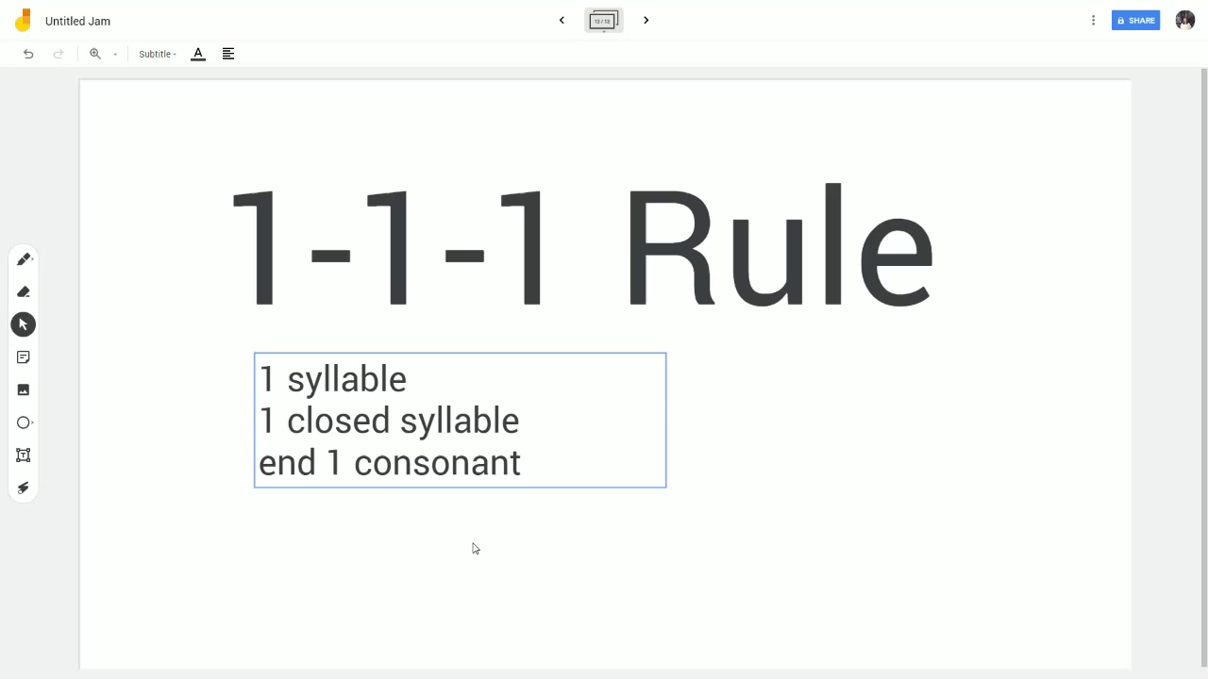